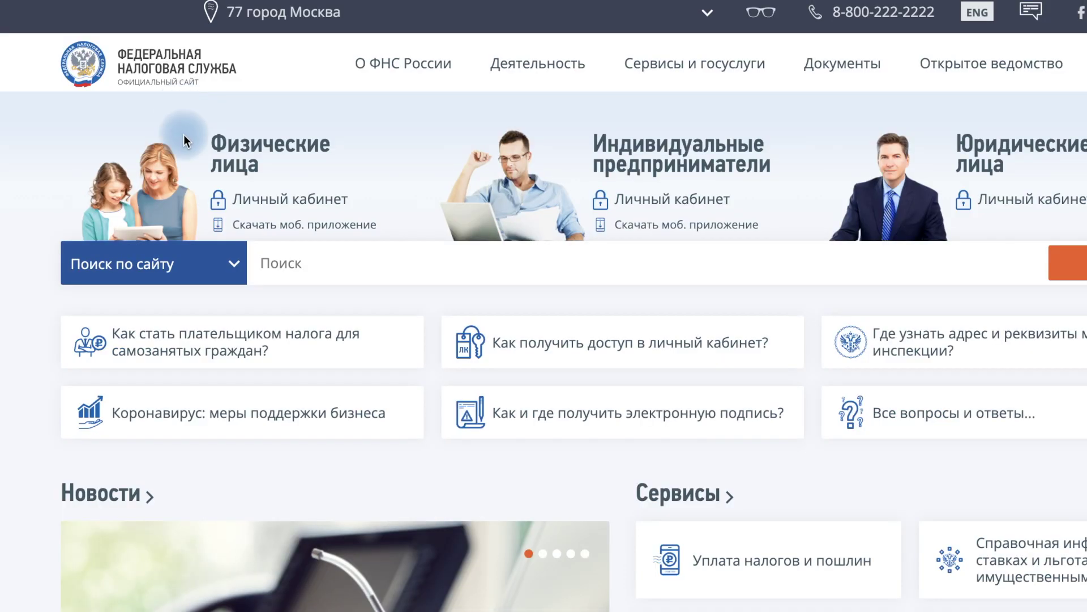
Step: Open the personal account for individuals (Физические лица) and log in with the saved account password
mouse_move(274, 142)
left_click(279, 199)
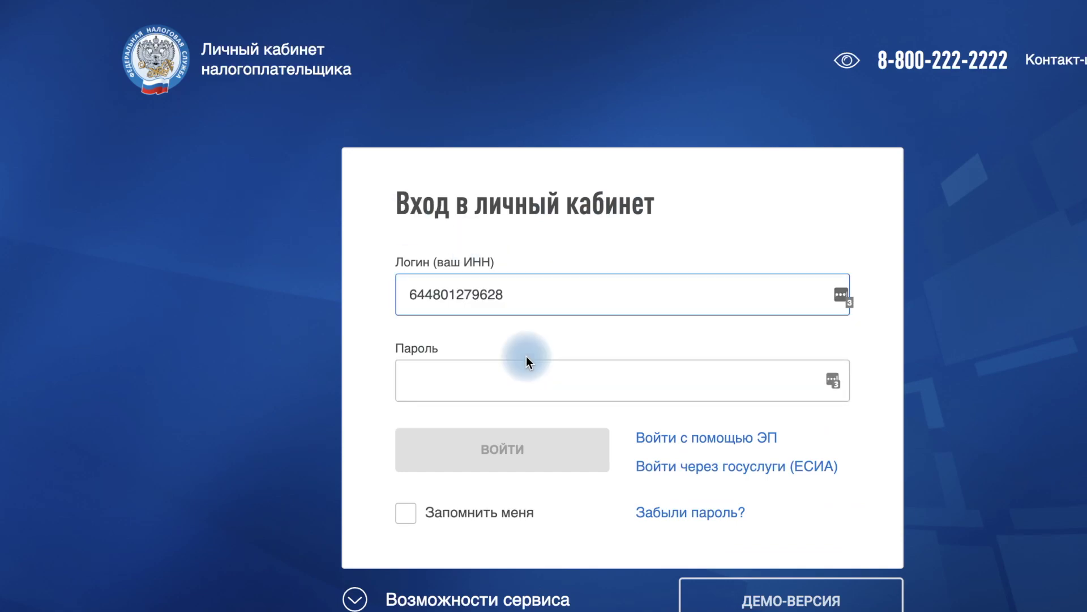
left_click(529, 381)
left_click(478, 423)
left_click(493, 458)
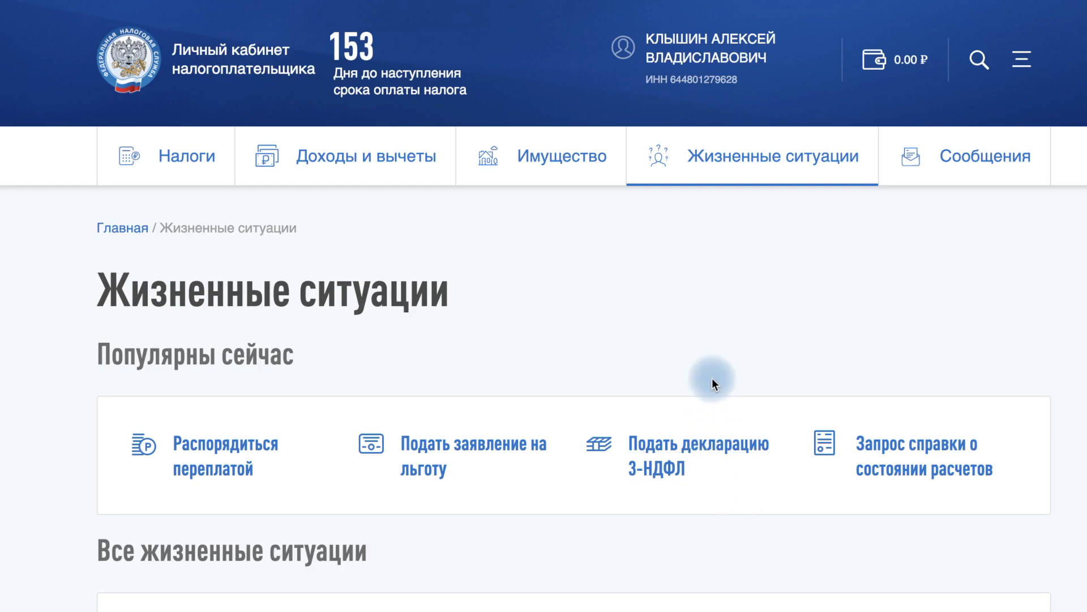
Step: Start a 3-НДФЛ declaration for 2021 and accept the preset answers of the Данные stage to reach Доходы
scroll(712, 392, "down", 1)
left_click(685, 415)
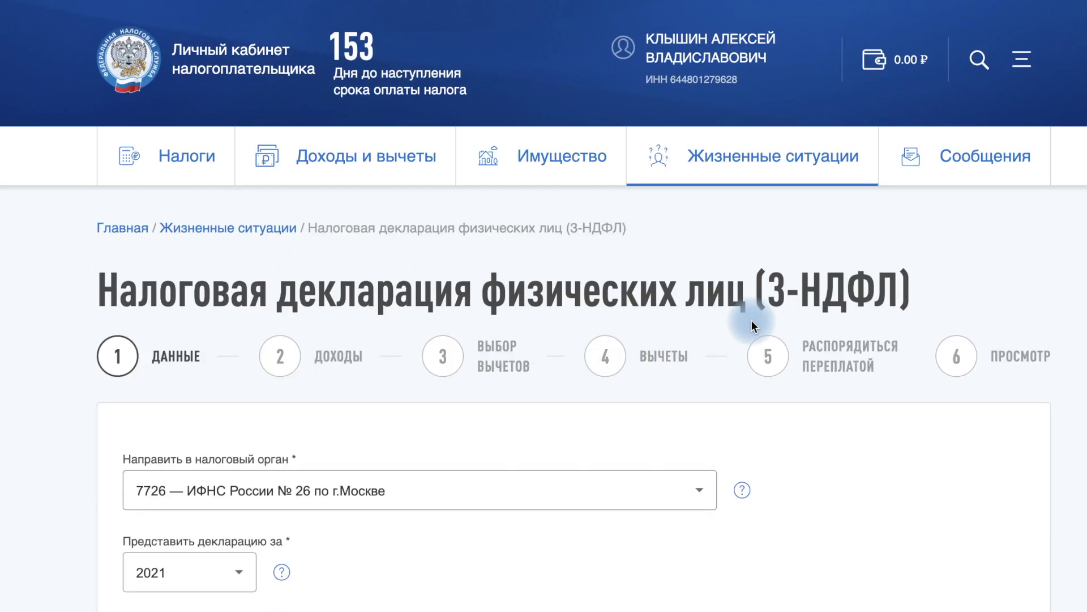
scroll(752, 321, "down", 5)
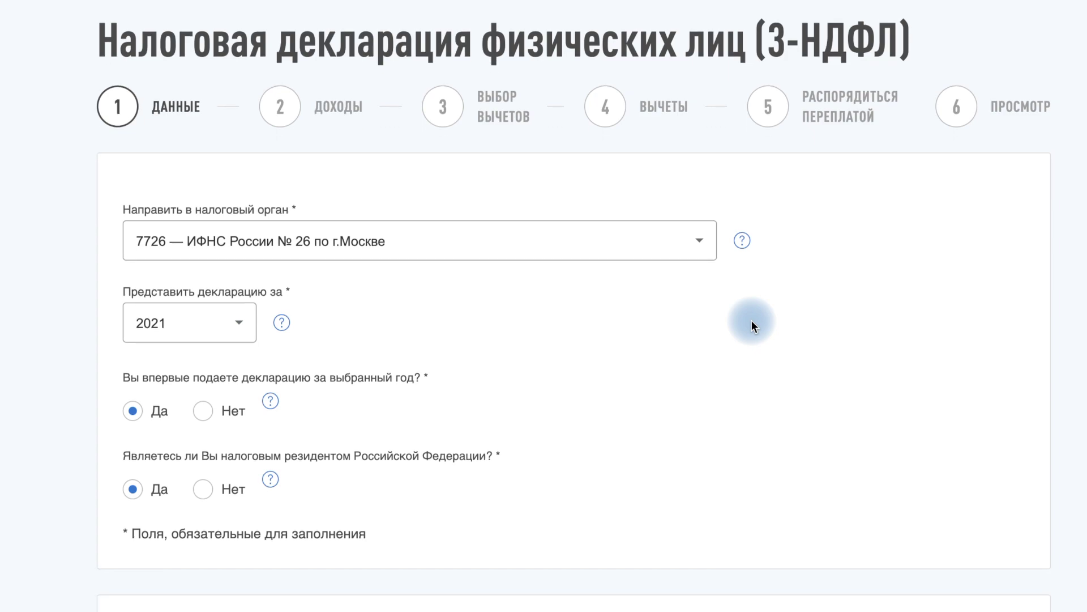
scroll(752, 320, "down", 1)
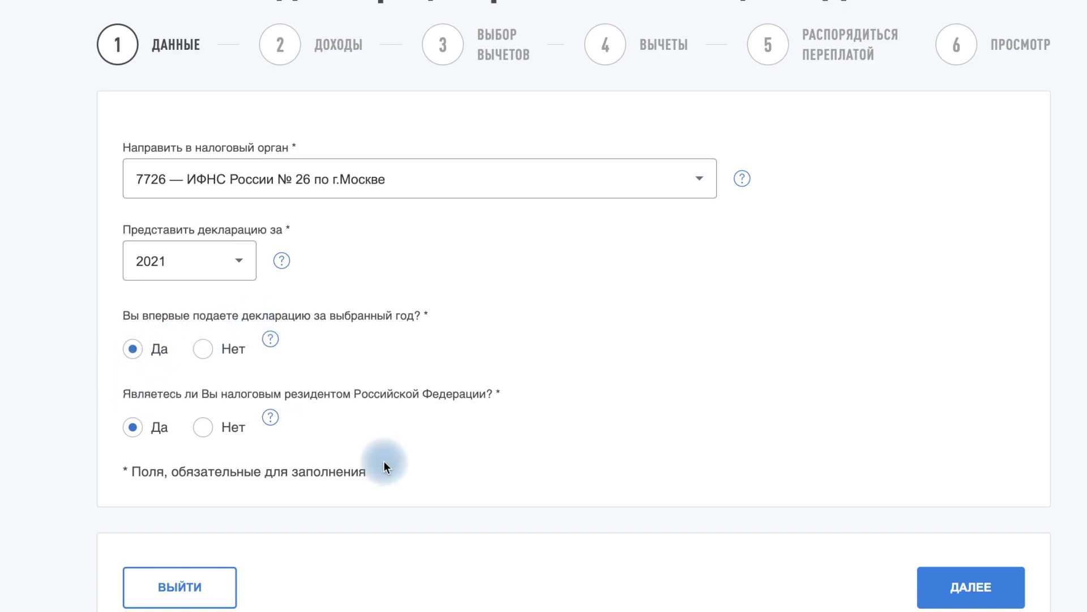
left_click(971, 585)
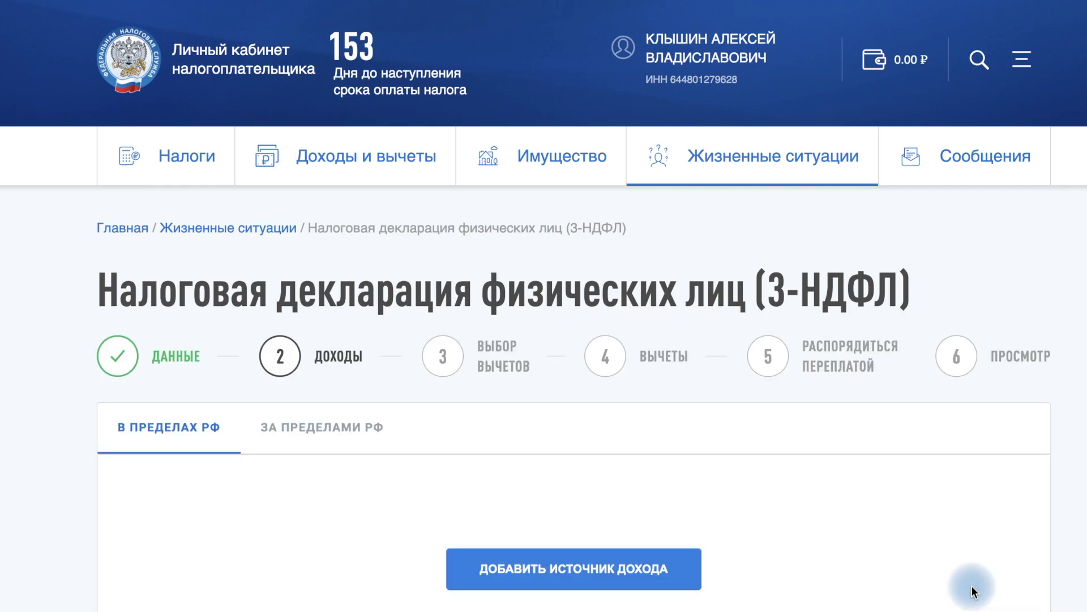
Step: Examine the 2-НДФЛ certificate for 2021, checking the tax agent's details and the monthly income amounts by income code
scroll(786, 525, "down", 3)
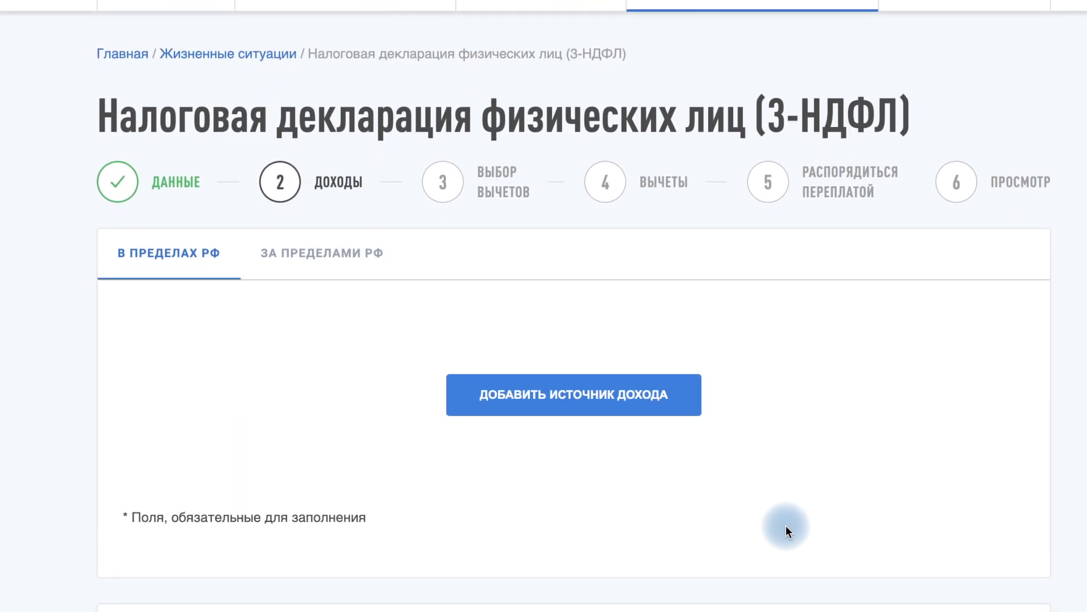
scroll(786, 525, "down", 3)
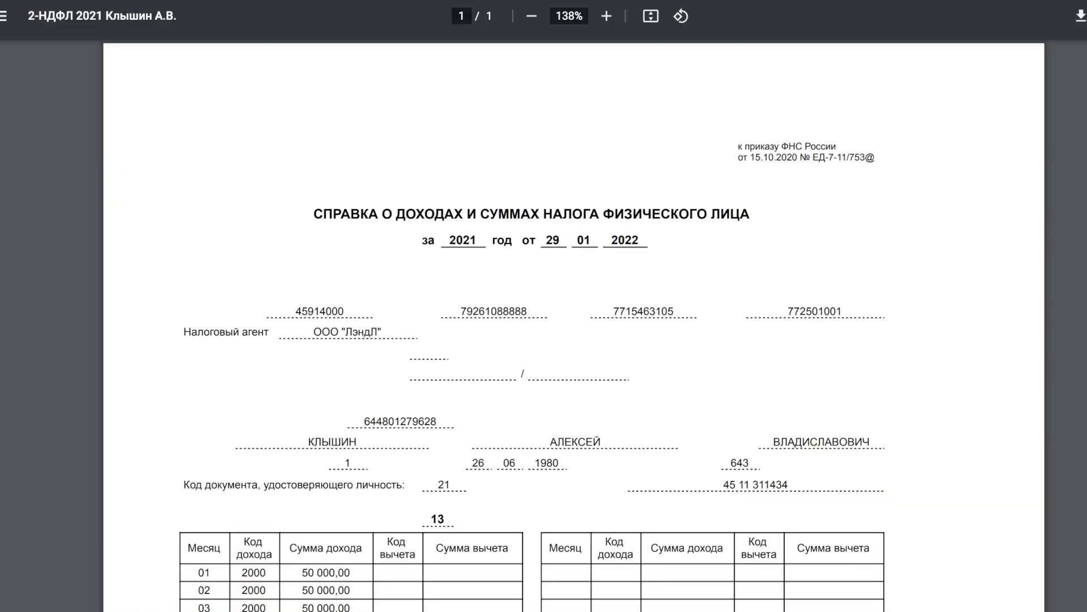
scroll(855, 315, "down", 8)
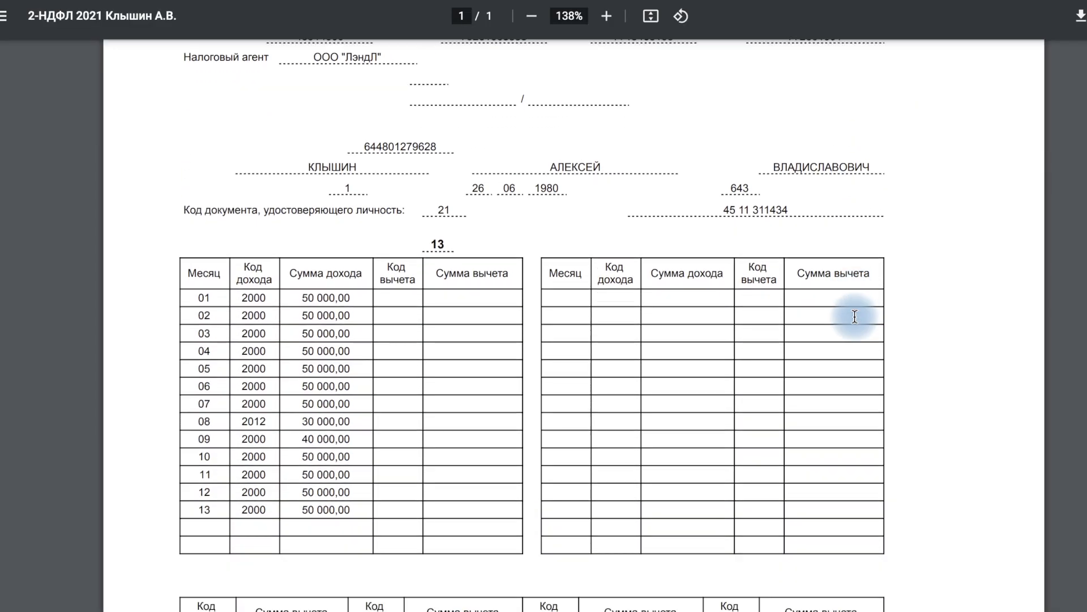
scroll(855, 315, "up", 7)
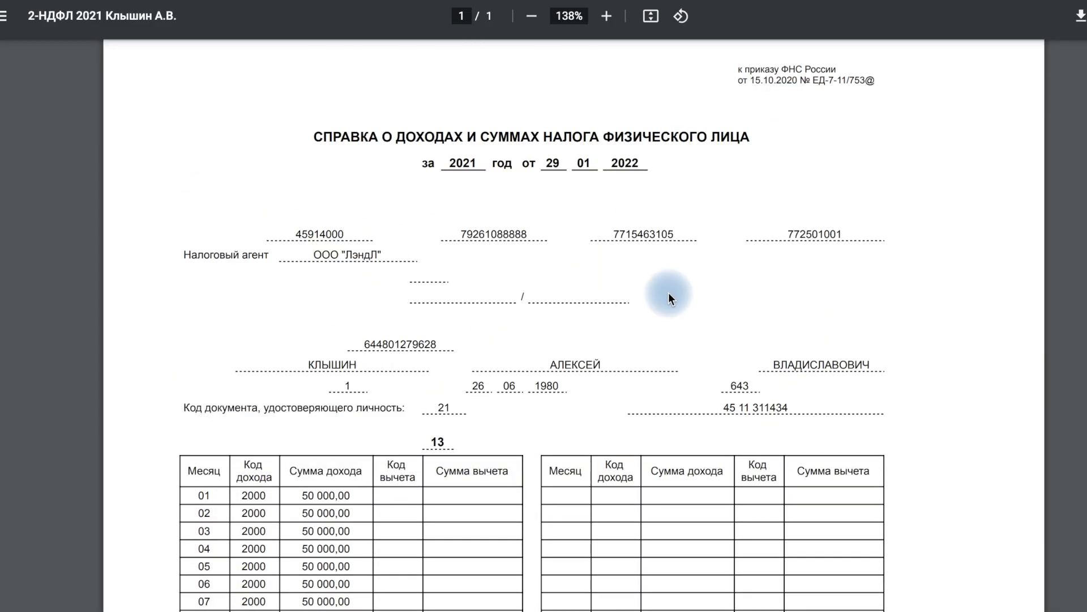
scroll(736, 294, "down", 5)
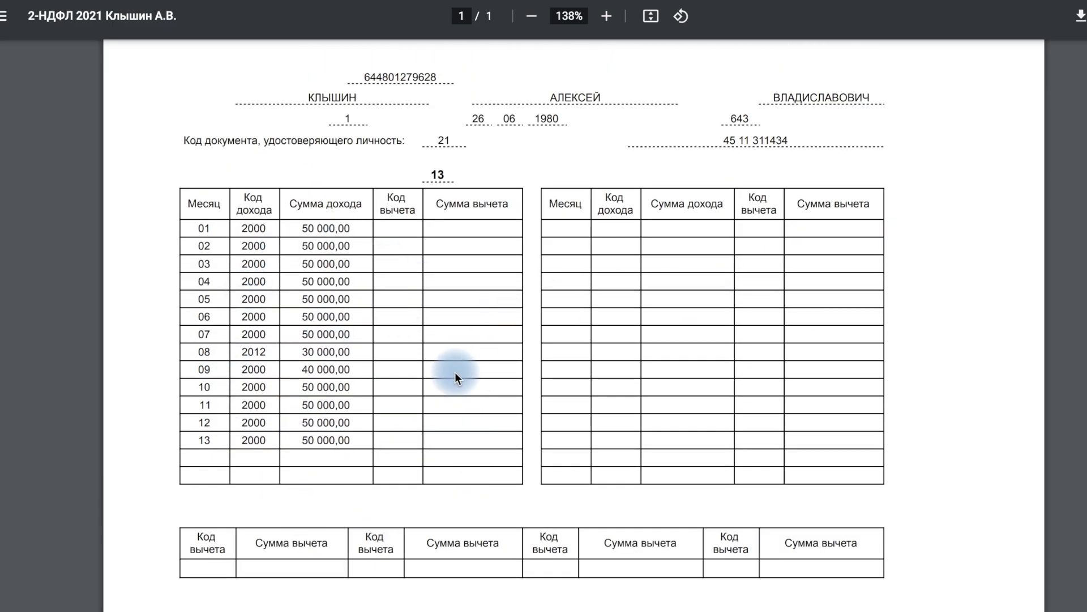
scroll(454, 372, "up", 6)
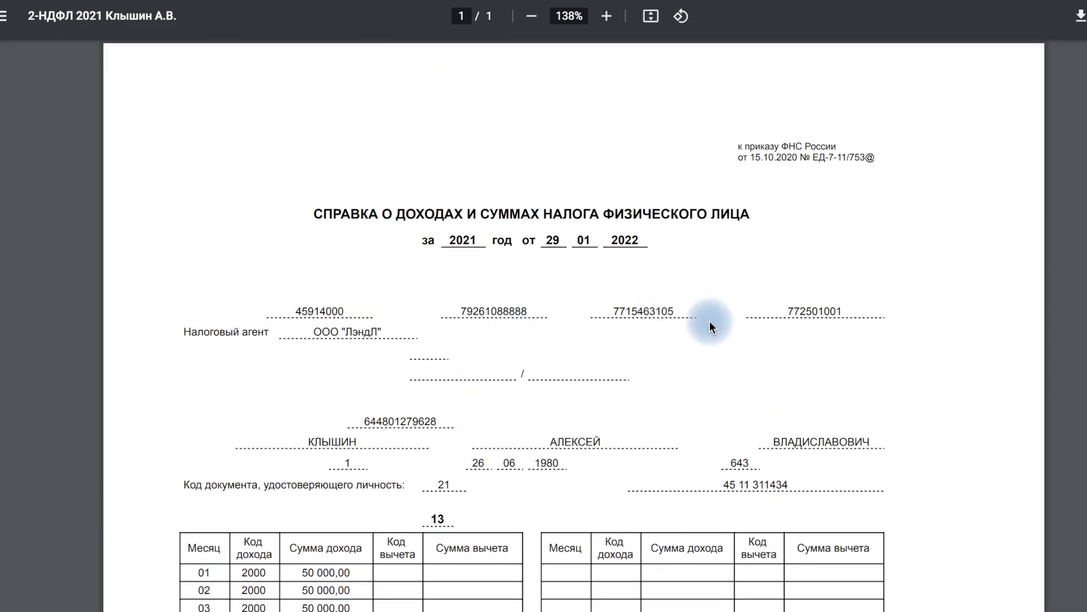
scroll(709, 321, "down", 1)
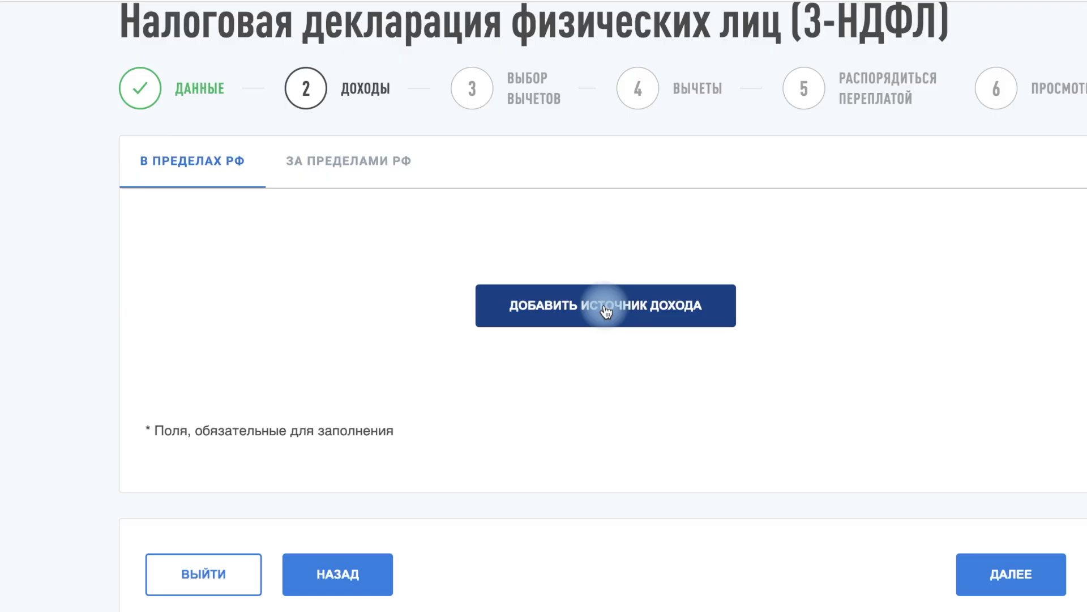
Step: Add an income source within Russia and name the organisation ООО "ЛэндЛ", as given in the 2-НДФЛ certificate
left_click(605, 309)
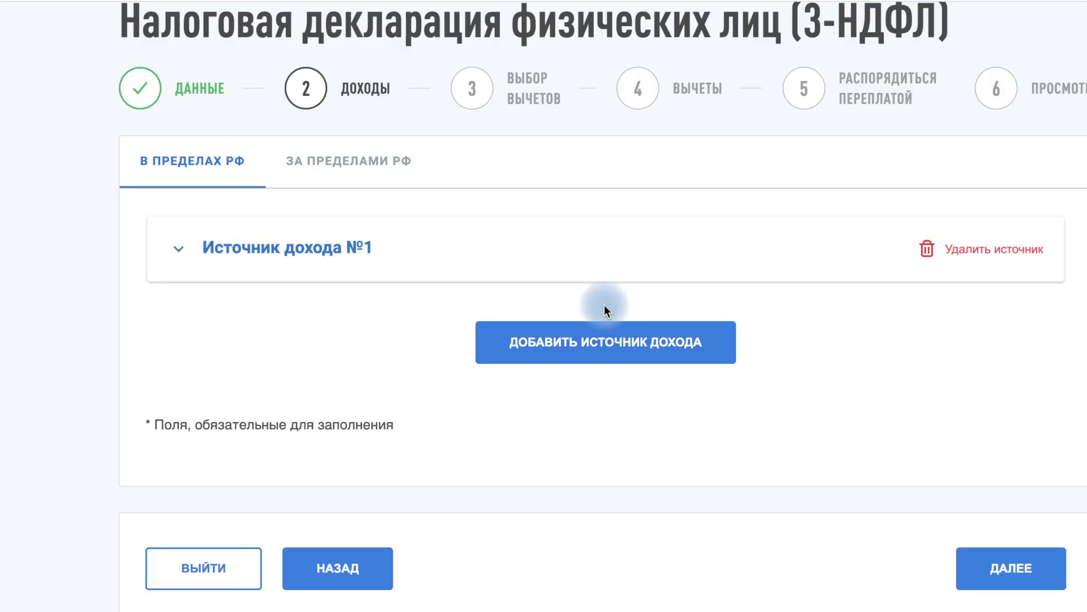
left_click(299, 250)
left_click(291, 397)
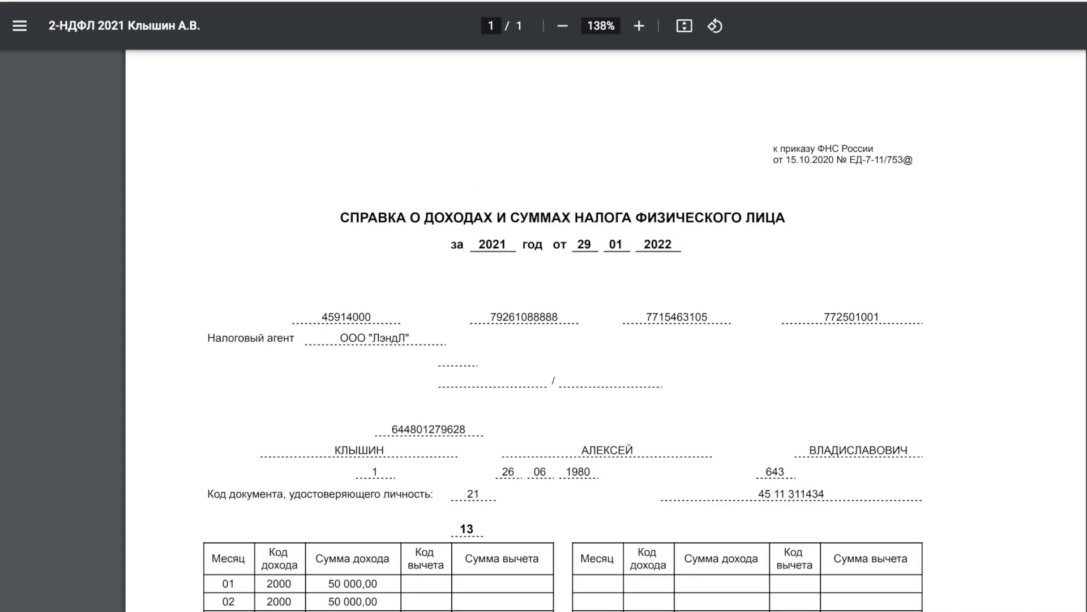
left_click_drag(411, 338, 336, 340)
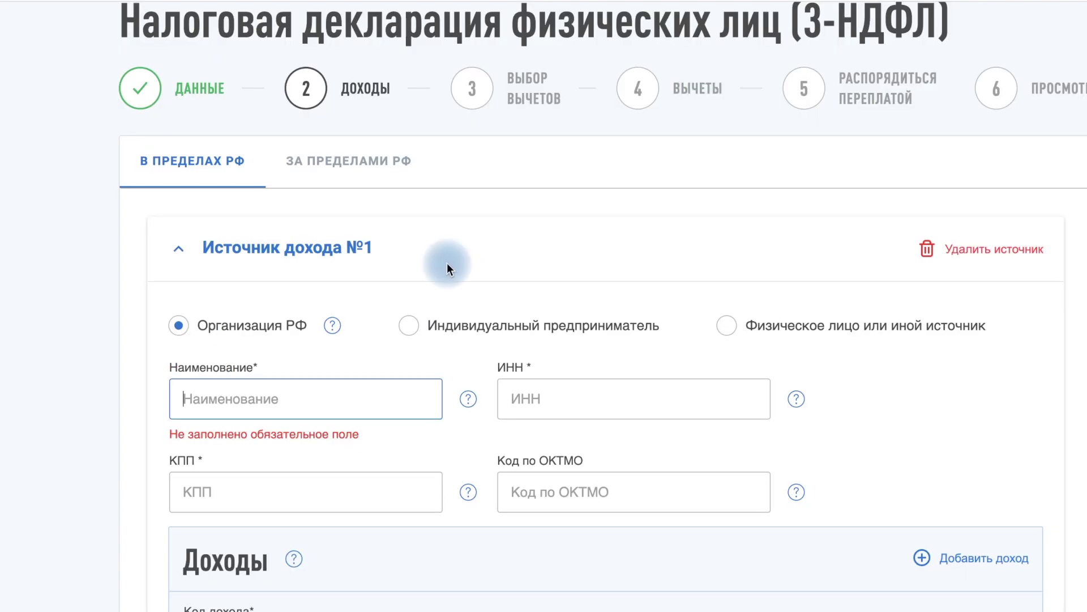
type("ООО \"ЛэндЛ\"")
key("Tab")
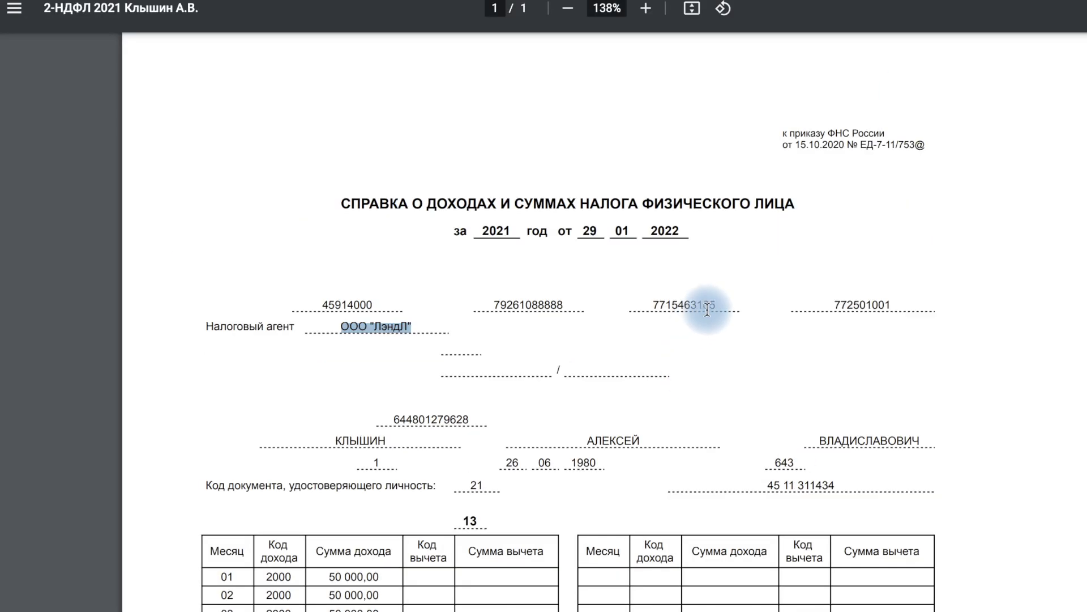
Step: Fill in the employer's ИНН and КПП by copying both numbers from the header of the 2-НДФЛ certificate
left_click_drag(729, 306, 645, 305)
key("super+c")
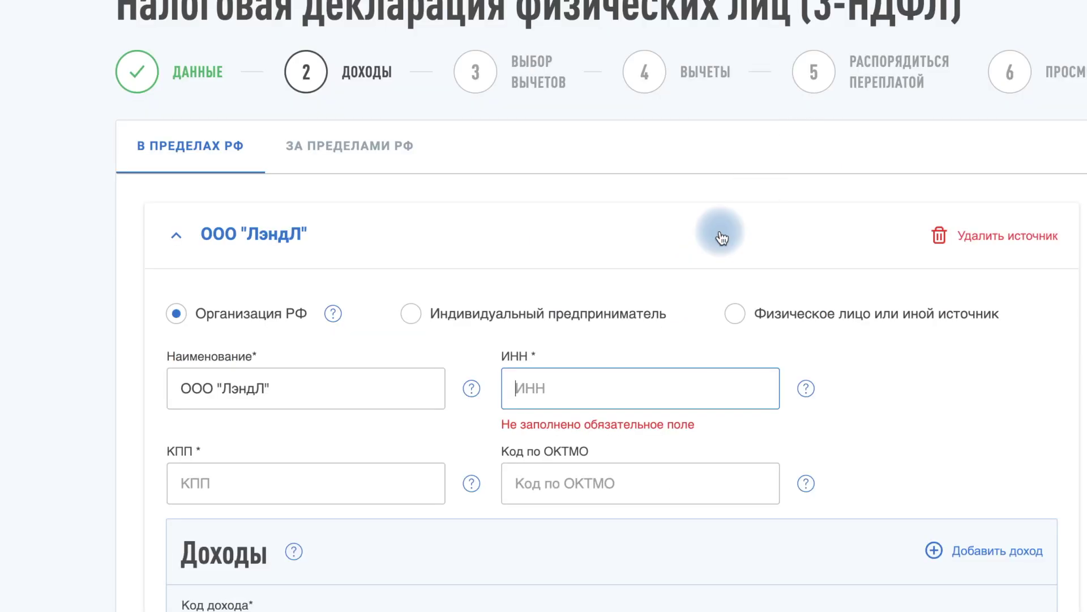
left_click(612, 371)
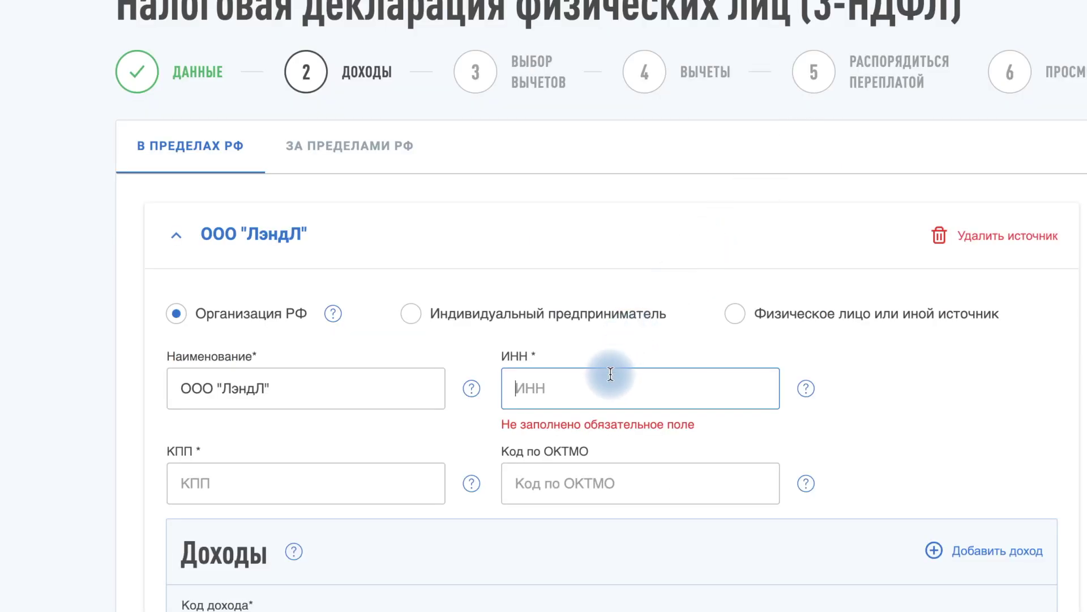
key("super+v")
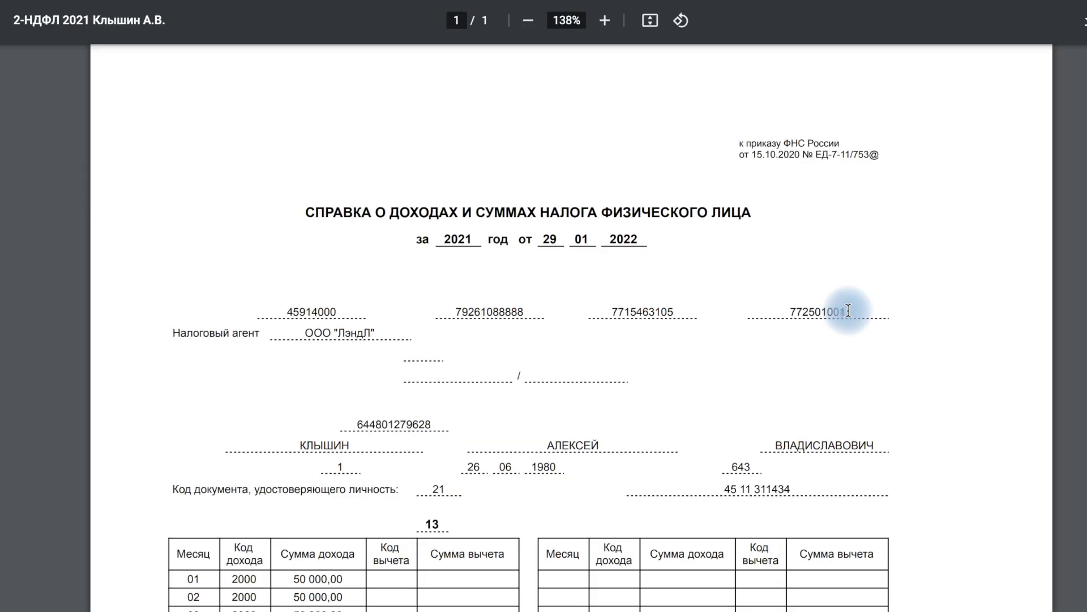
left_click_drag(849, 312, 777, 313)
key("ctrl+c")
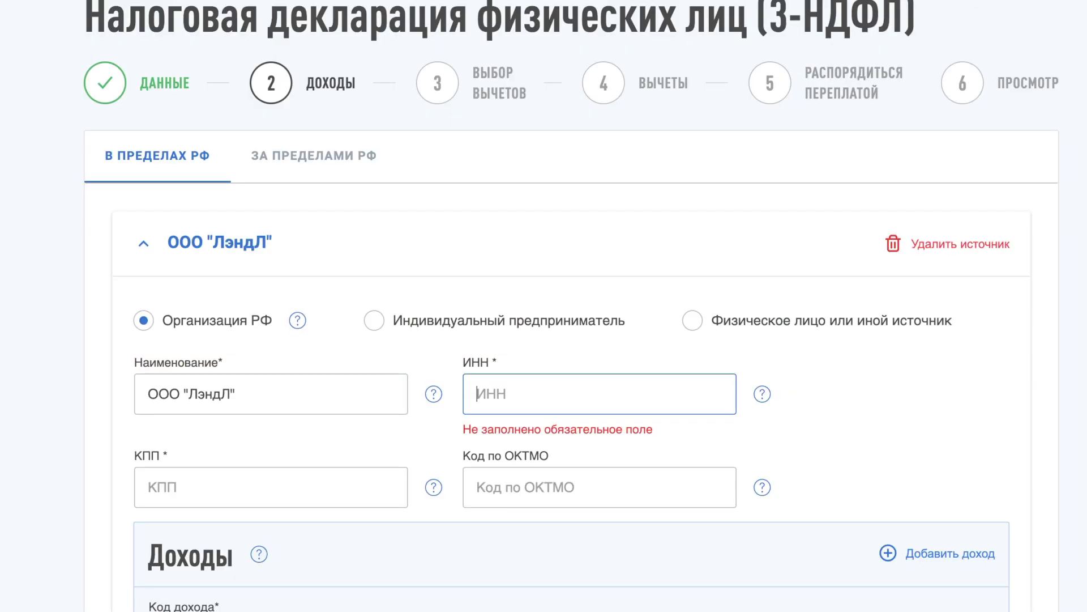
left_click(278, 487)
key("ctrl+v")
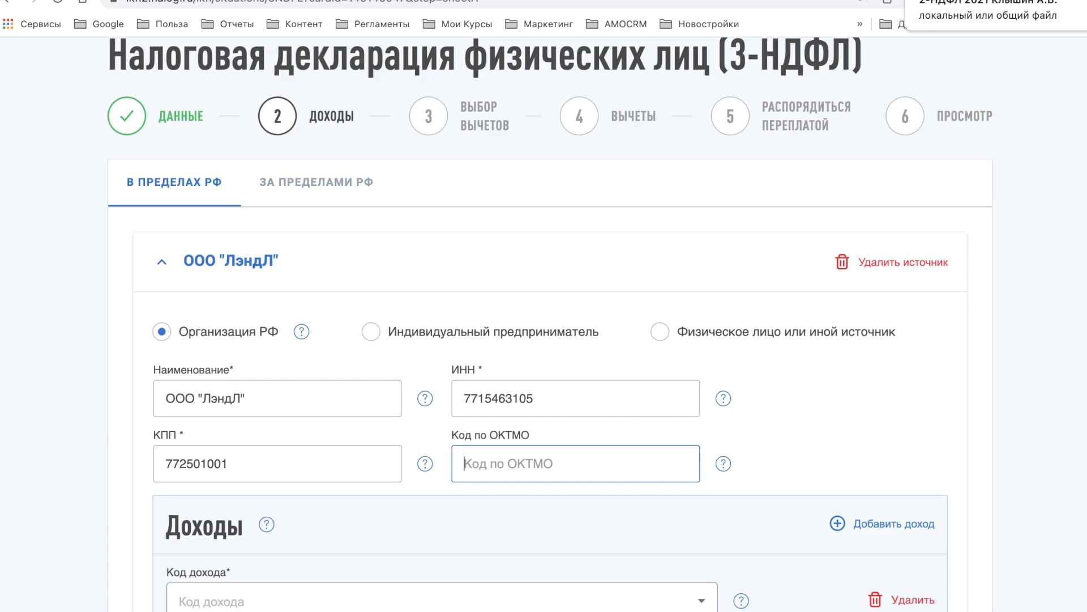
Step: Set the employer's Код по ОКТМО to 45914000, taken from the 2-НДФЛ certificate
left_click(963, 0)
left_click(334, 324)
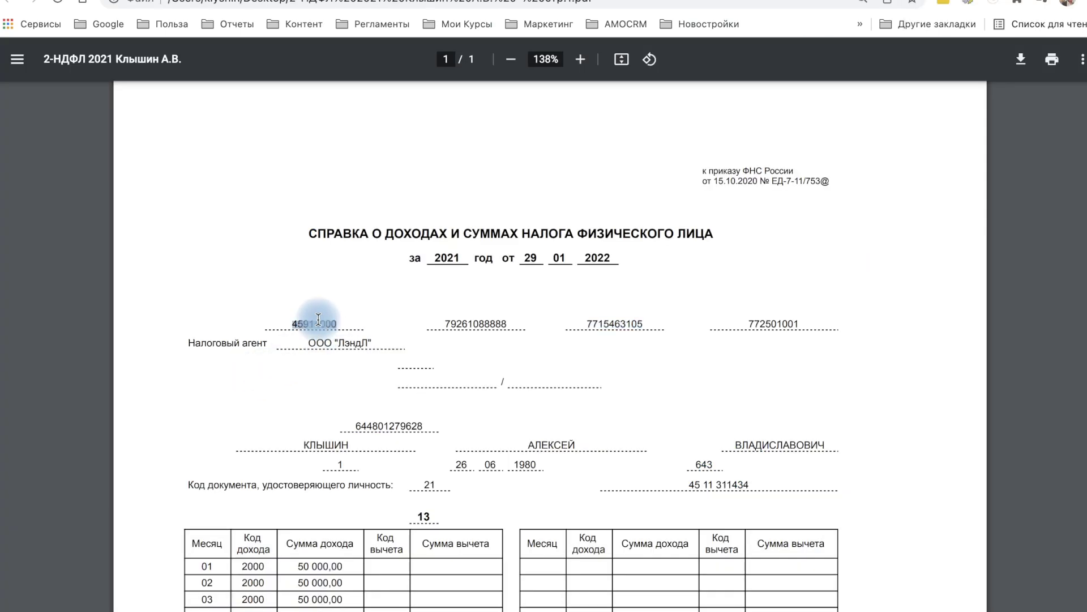
key("ctrl+shift+Tab")
left_click(538, 465)
type("45914000")
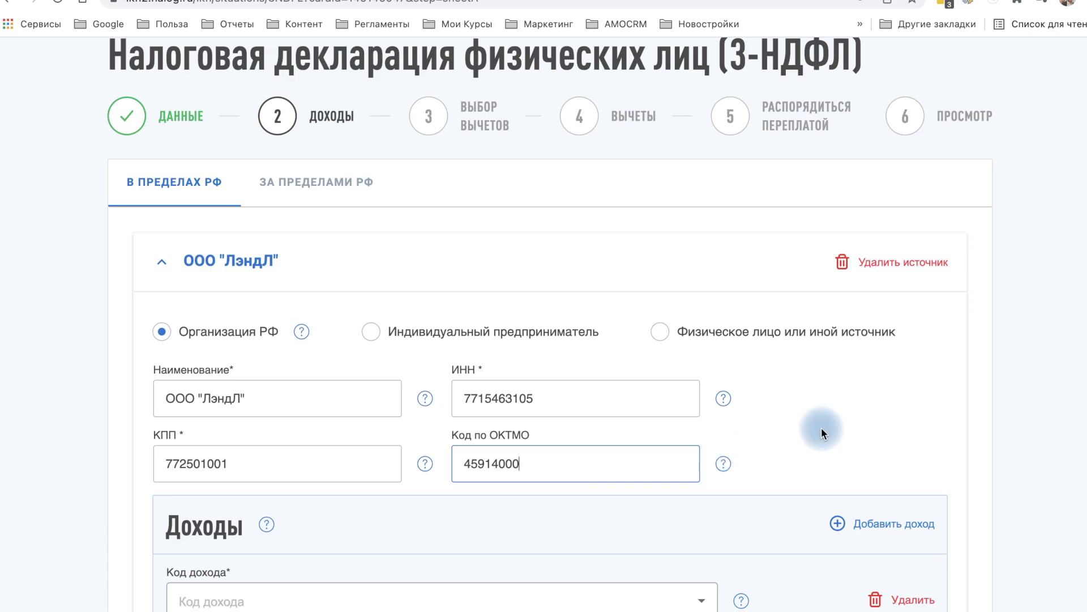
Step: Give the first income entry code 2000 (Заработная плата) and an amount of 590 000, based on the certificate
scroll(800, 400, "down", 2)
key("ctrl+Tab")
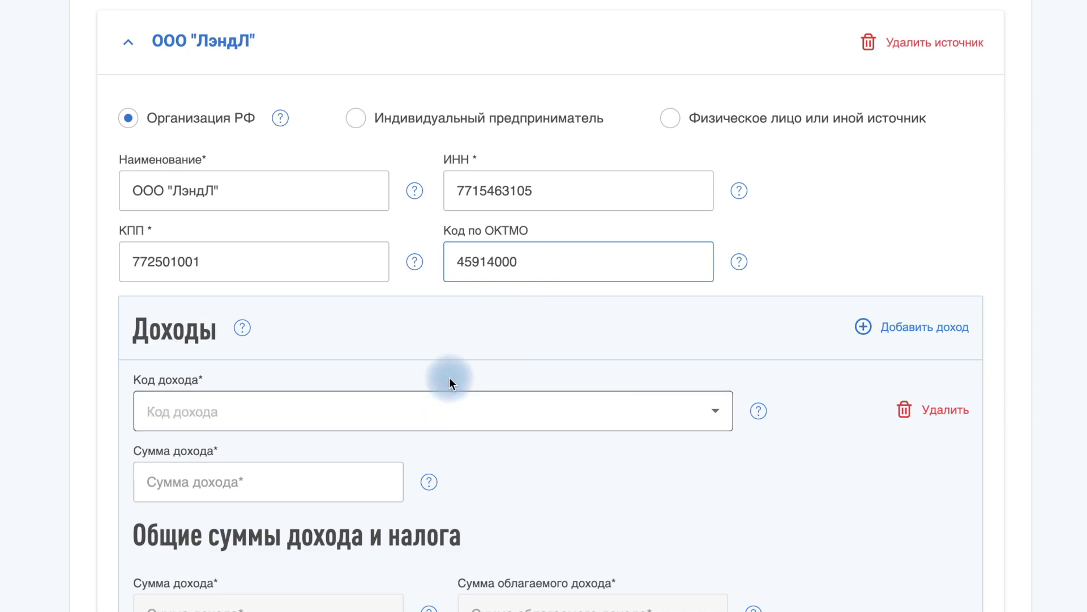
scroll(453, 346, "down", 3)
left_click(520, 327)
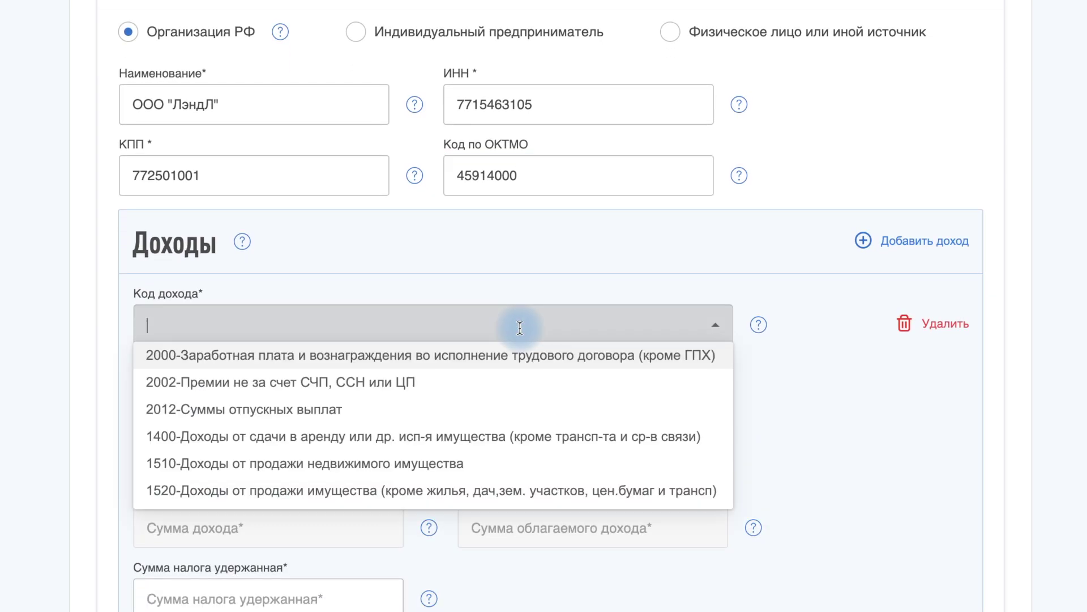
left_click(404, 358)
left_click(297, 393)
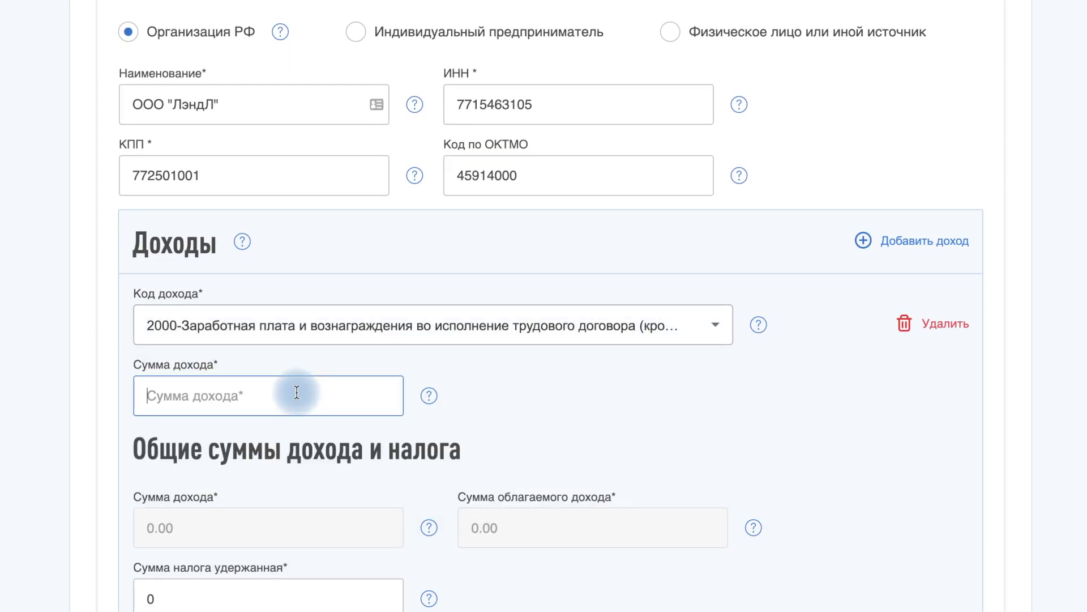
type("5900000")
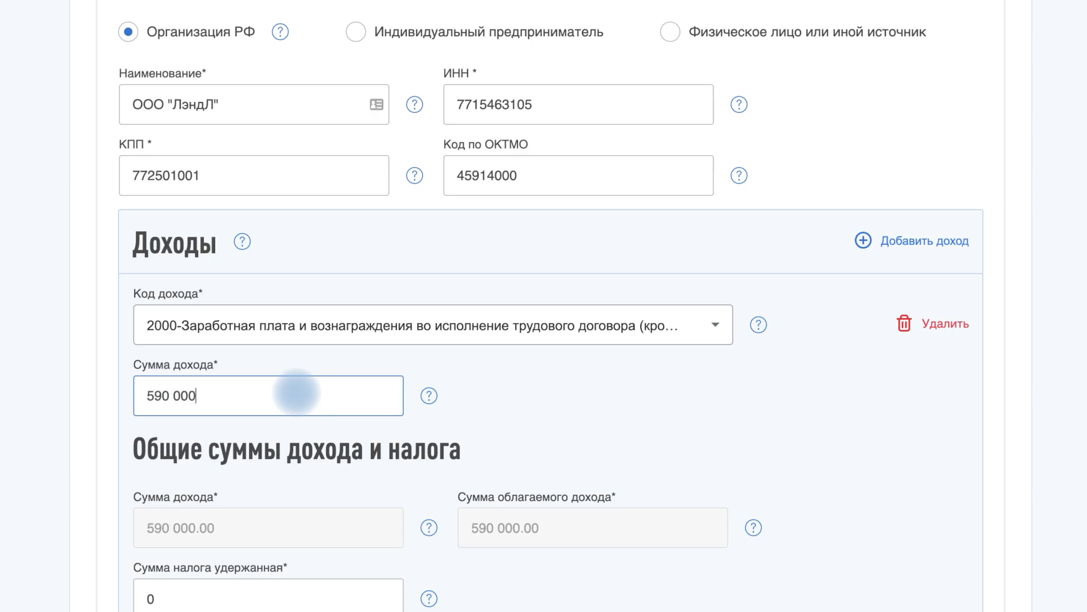
Step: Add a second income entry with code 2012-Суммы отпускных выплат and an amount of 30 000
scroll(520, 389, "down", 4)
scroll(618, 352, "up", 7)
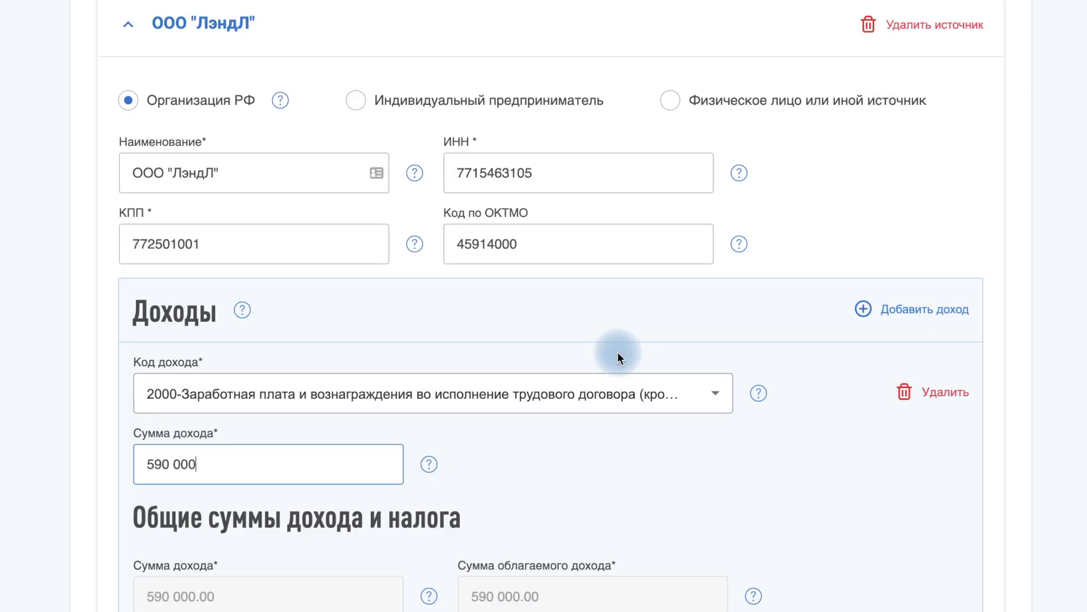
left_click(865, 309)
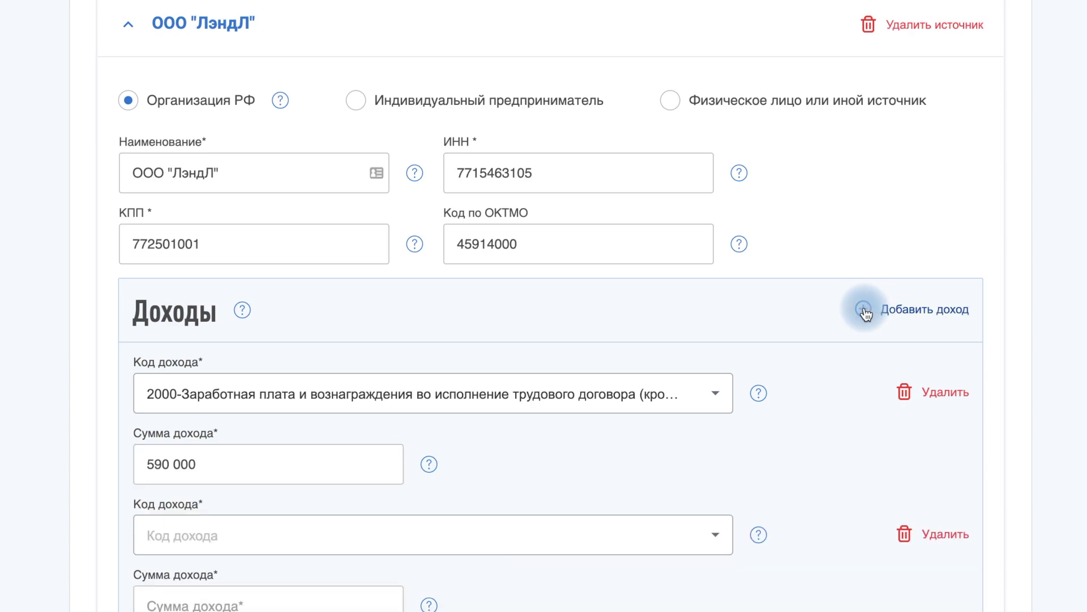
scroll(617, 430, "down", 1)
left_click(542, 466)
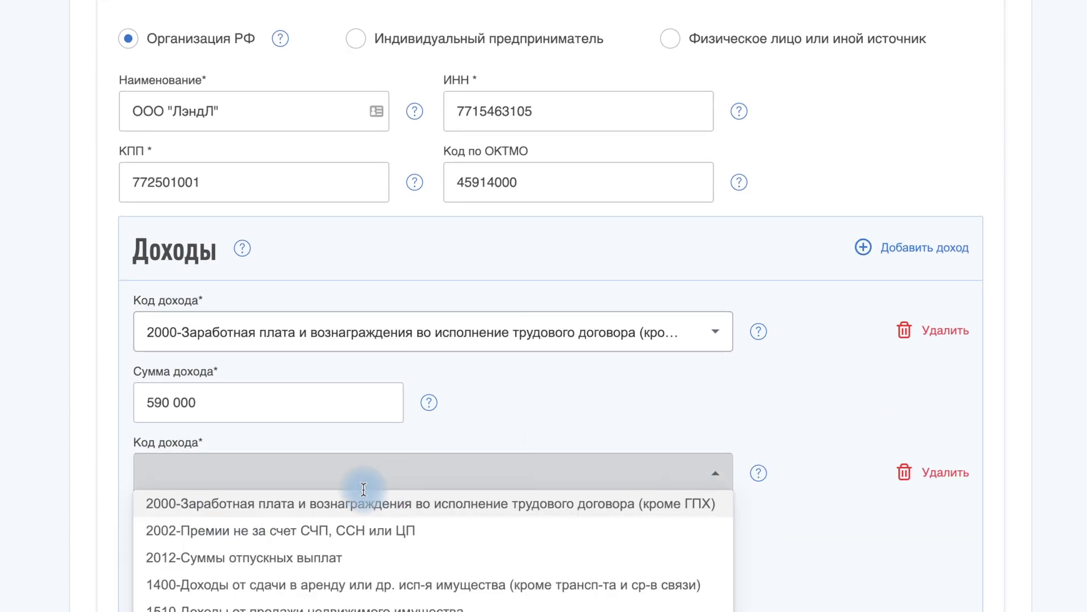
left_click(310, 556)
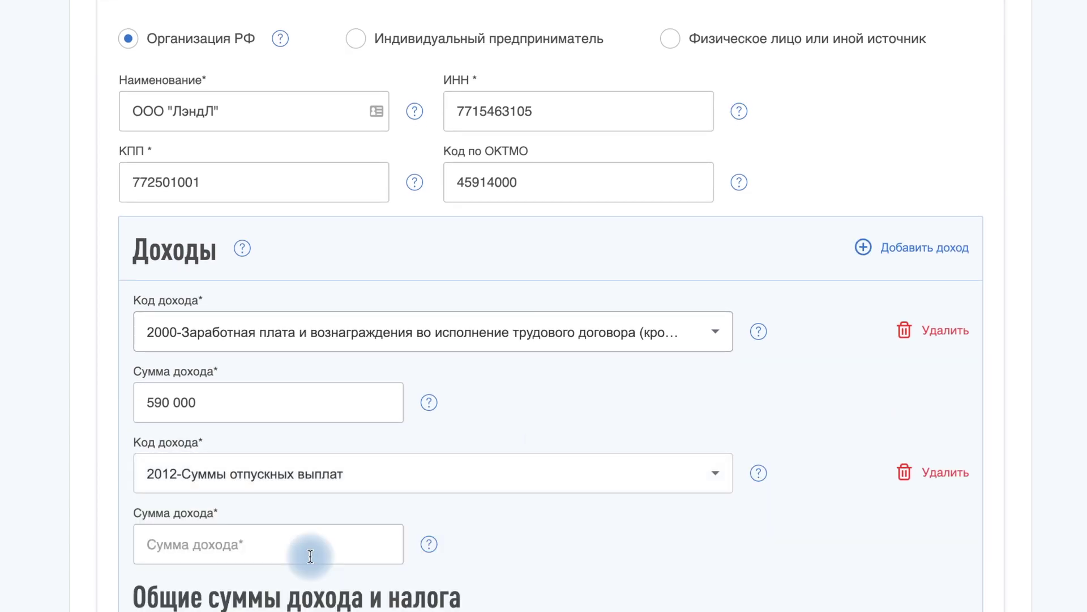
left_click(288, 542)
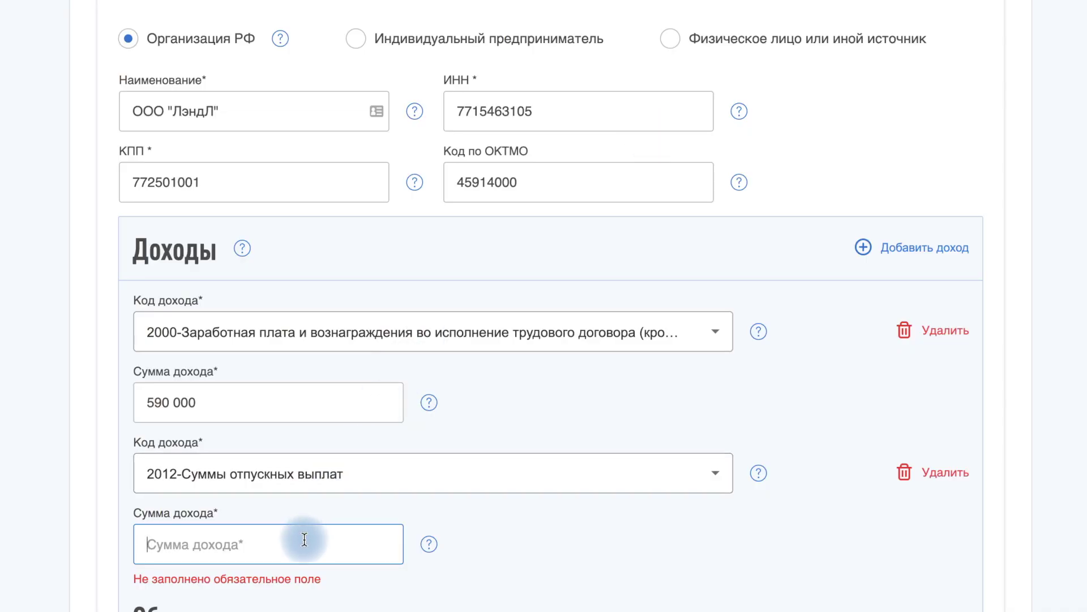
type("3000")
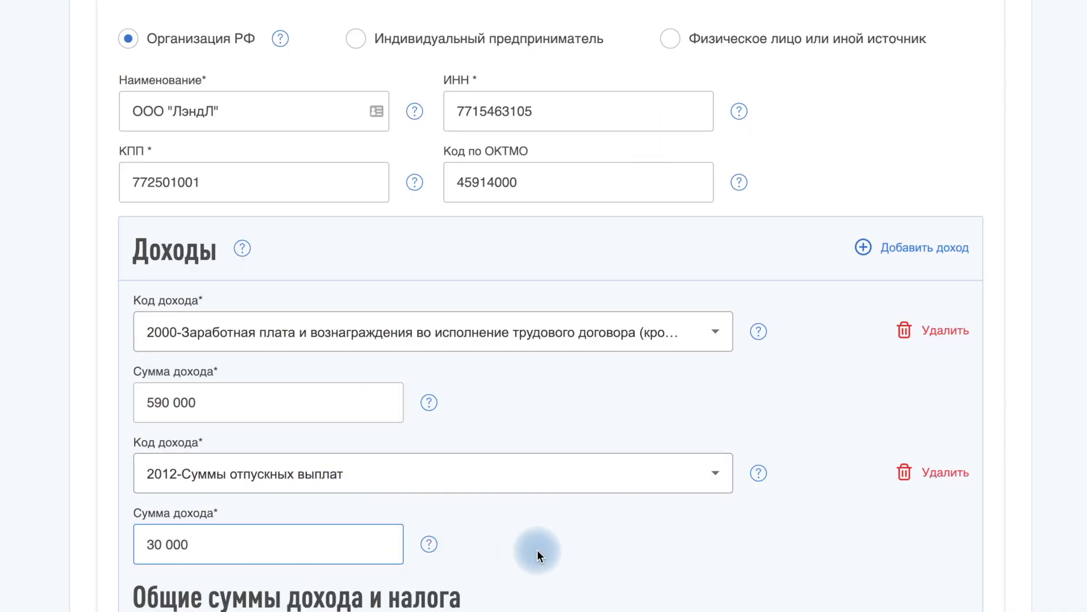
scroll(546, 547, "down", 3)
scroll(566, 451, "down", 2)
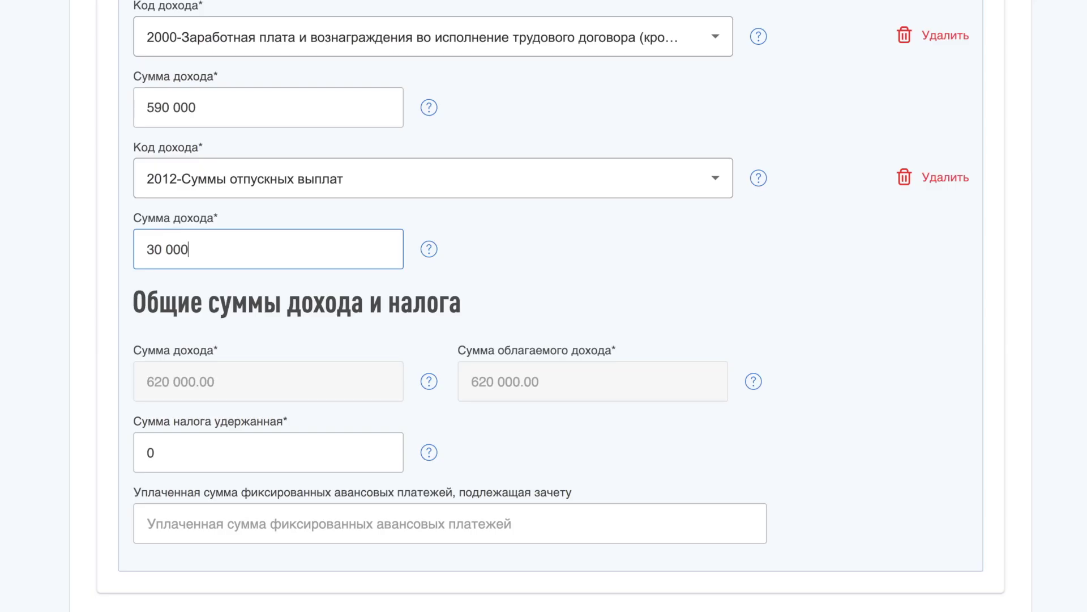
Step: Set Сумма налога удержанная for the employer to 80 600 and check the completed income entries
left_click(324, 437)
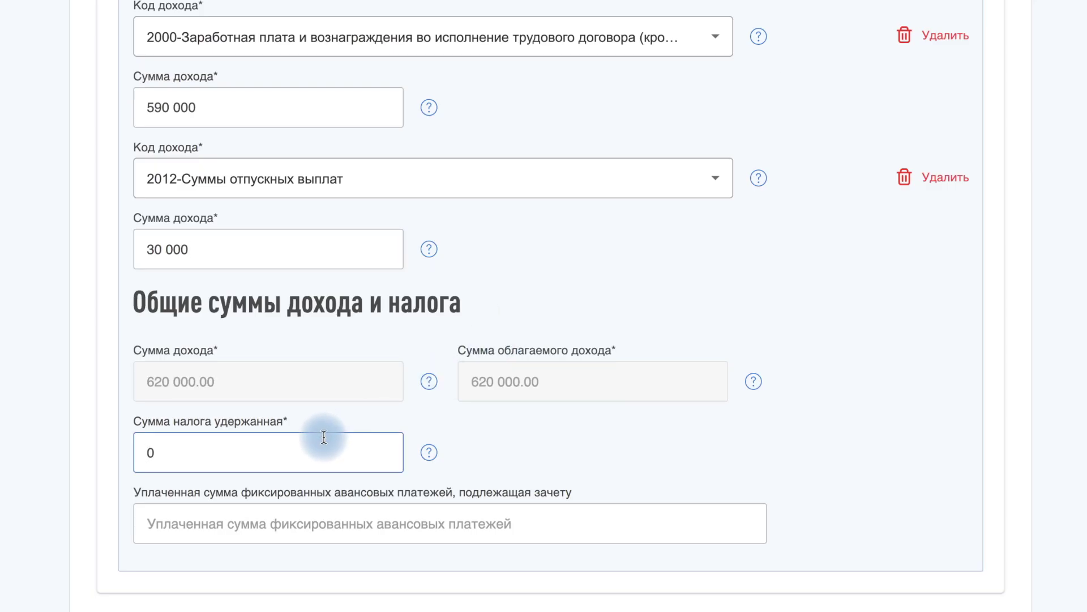
type("806 00")
left_click(524, 440)
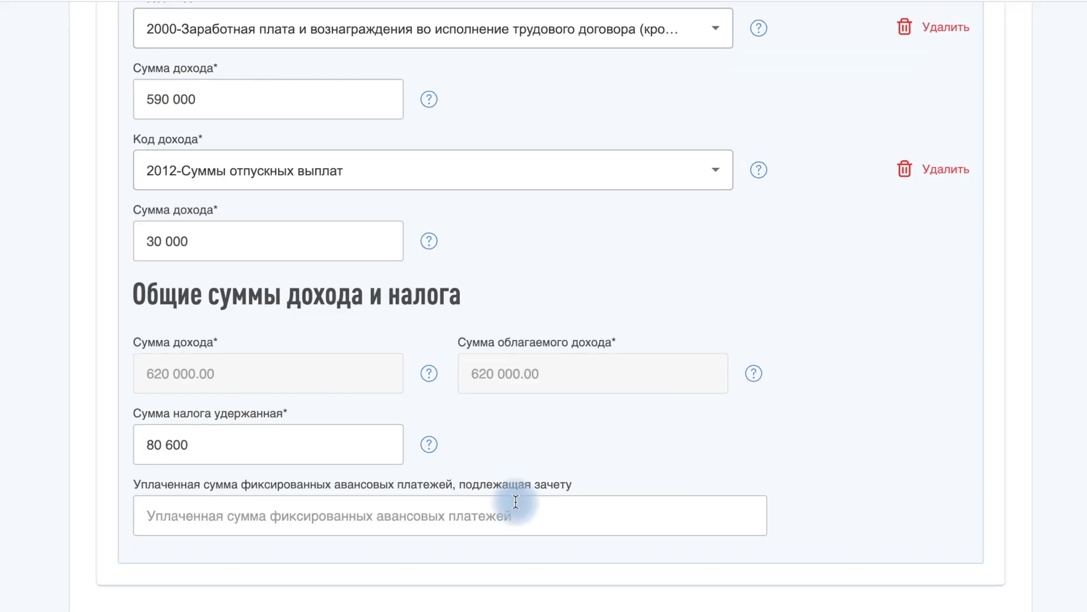
scroll(517, 498, "down", 3)
scroll(515, 505, "up", 2)
scroll(515, 502, "up", 6)
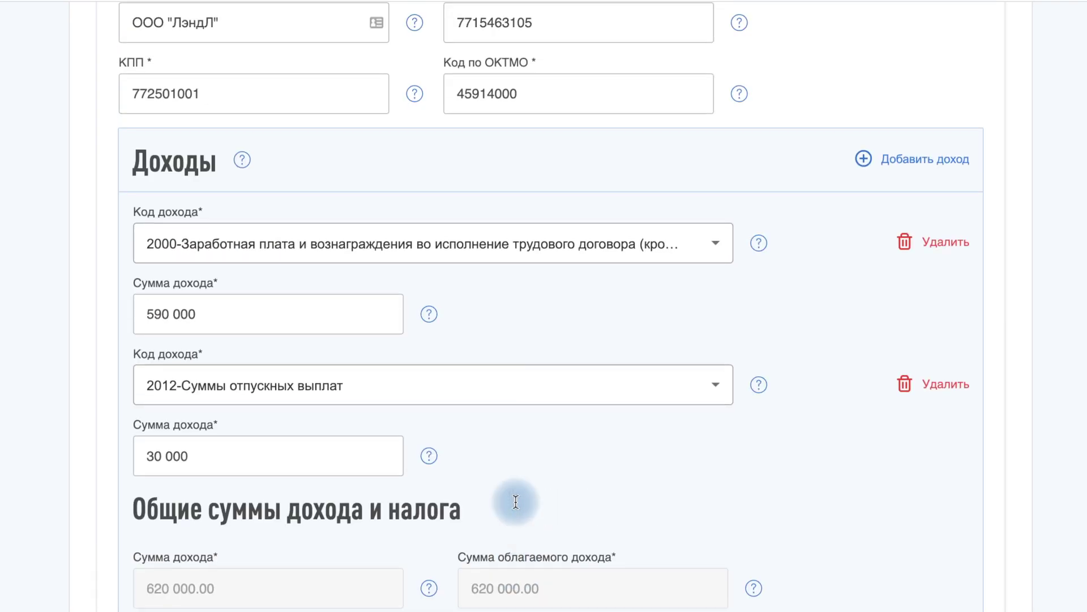
scroll(606, 460, "down", 2)
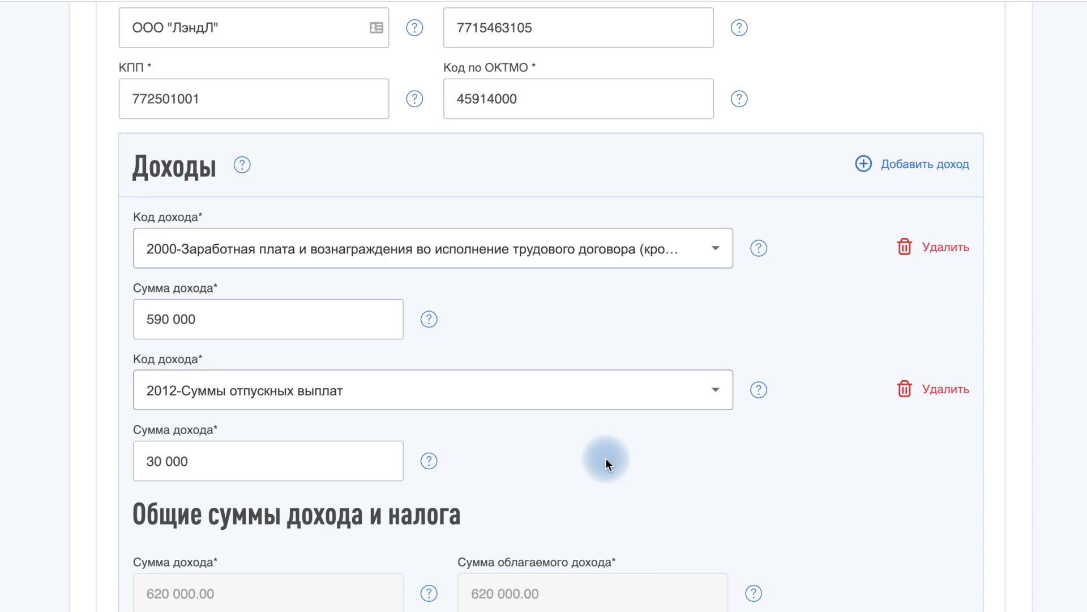
Step: Add a second income source and switch its type to Индивидуальный предприниматель, then to Физическое лицо или иной источник
scroll(606, 458, "down", 7)
scroll(606, 458, "down", 3)
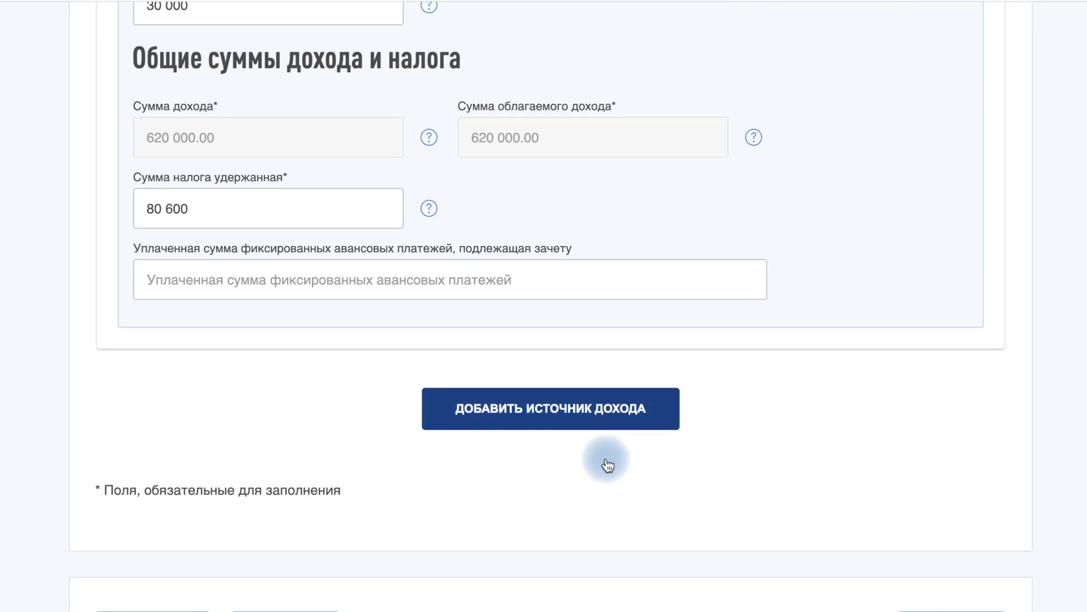
left_click(582, 333)
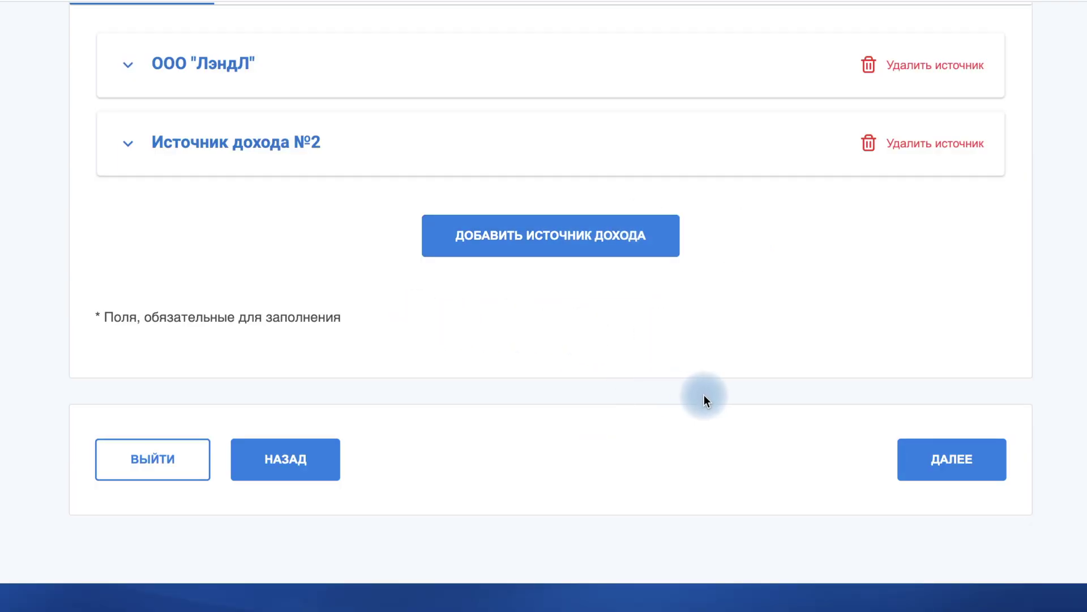
scroll(705, 395, "up", 2)
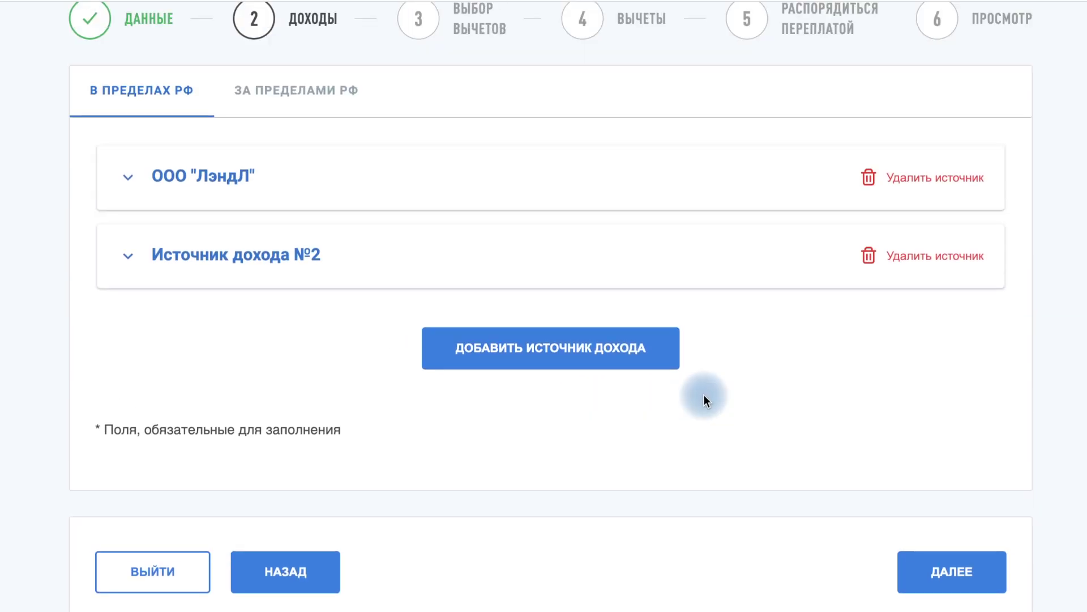
left_click(202, 279)
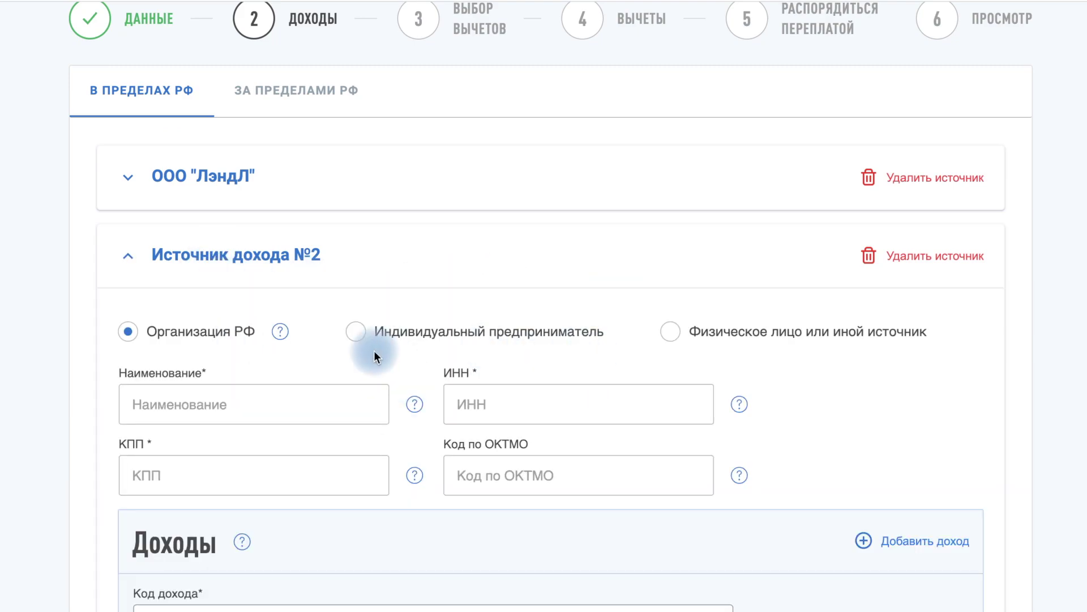
left_click(355, 333)
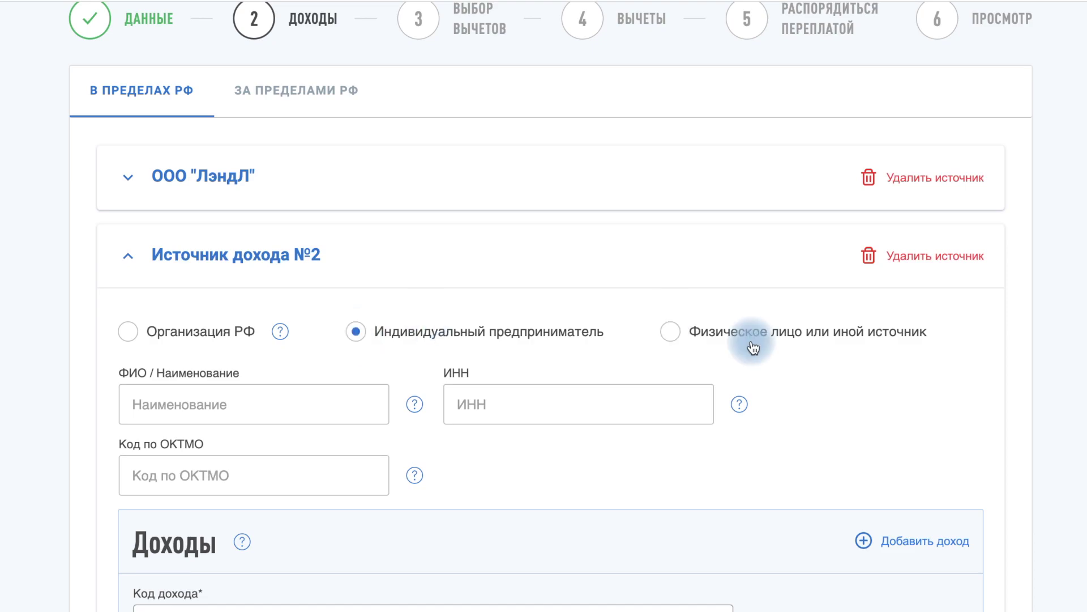
left_click(671, 331)
Step: Look through the available income codes and amount fields for the second income source
scroll(712, 418, "down", 3)
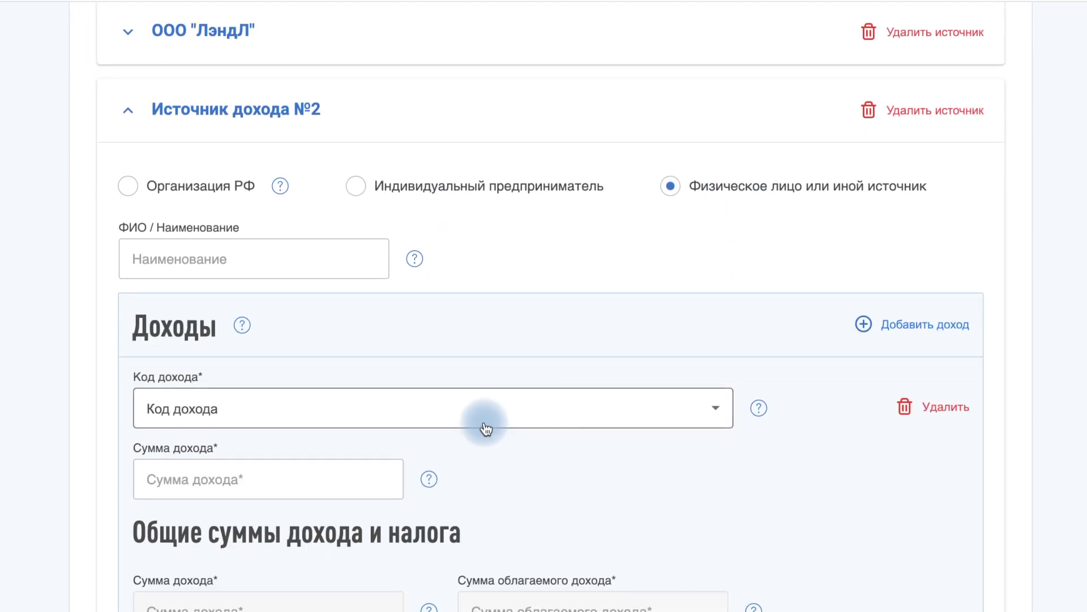
left_click(538, 410)
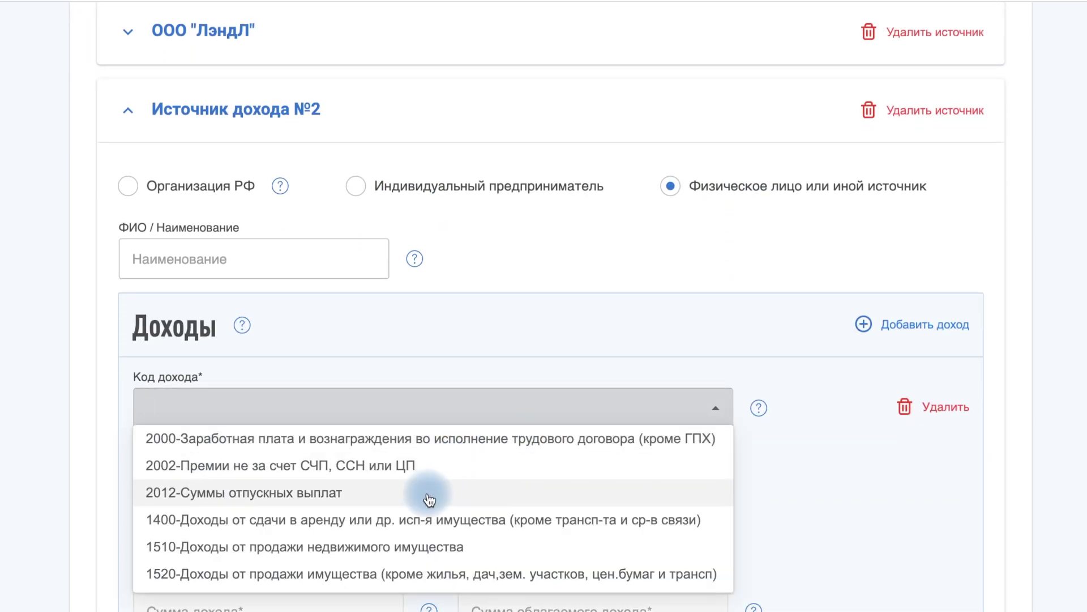
scroll(430, 504, "down", 5)
scroll(429, 514, "down", 8)
left_click(790, 496)
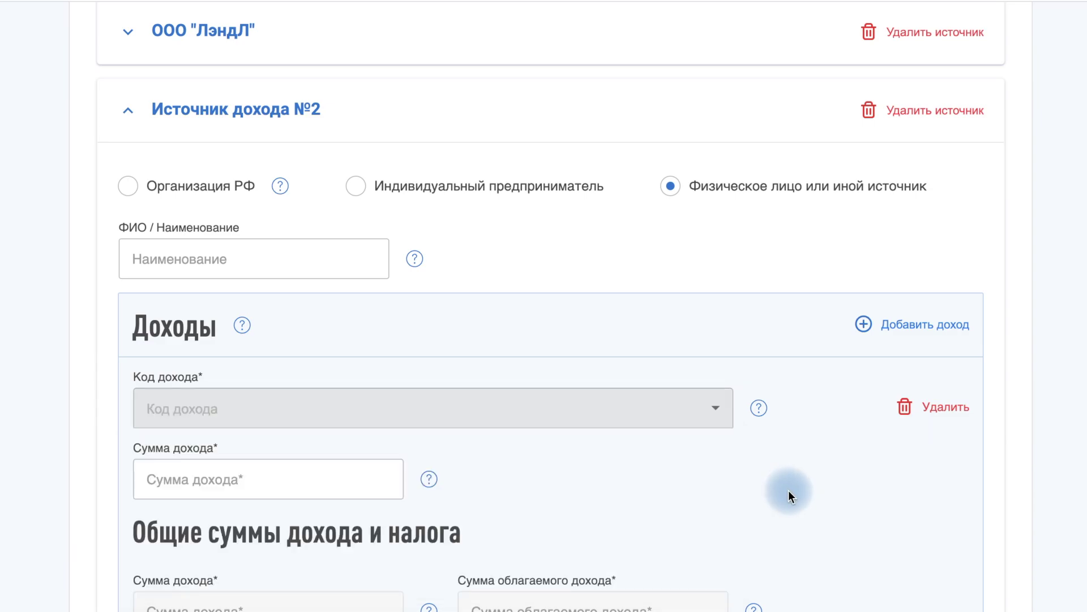
scroll(418, 475, "down", 3)
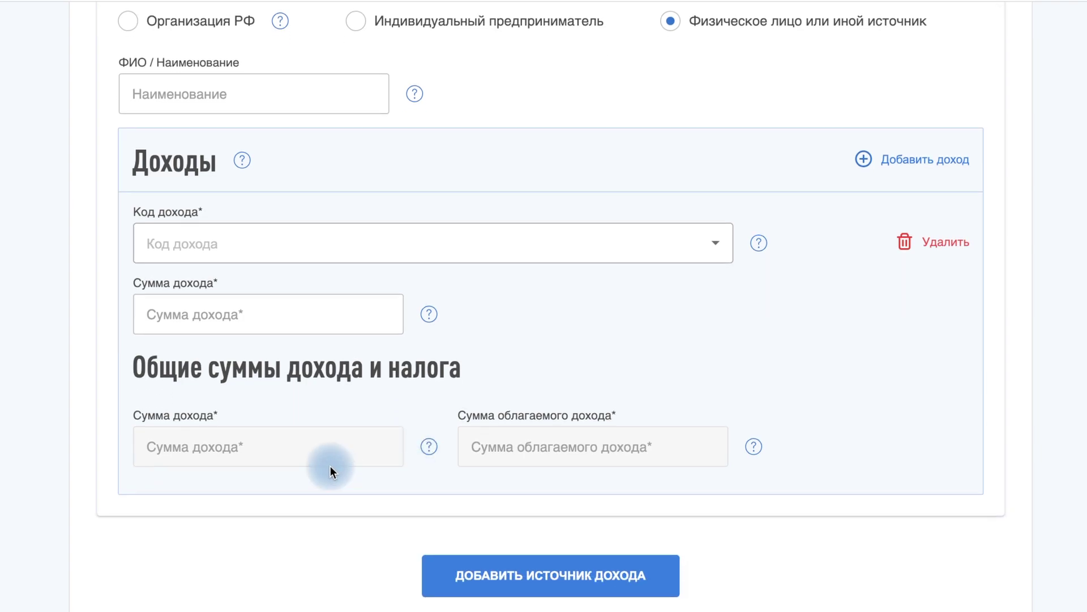
Step: Delete the empty income entry of the second source and then remove Источник дохода №2 itself
left_click(927, 240)
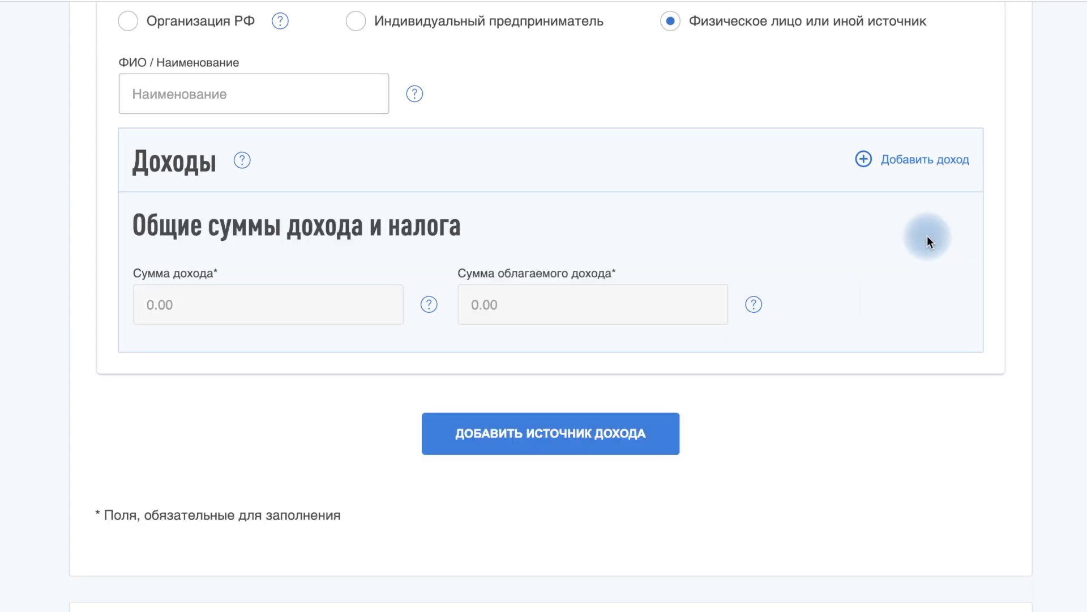
scroll(923, 328, "up", 1)
scroll(923, 367, "up", 1)
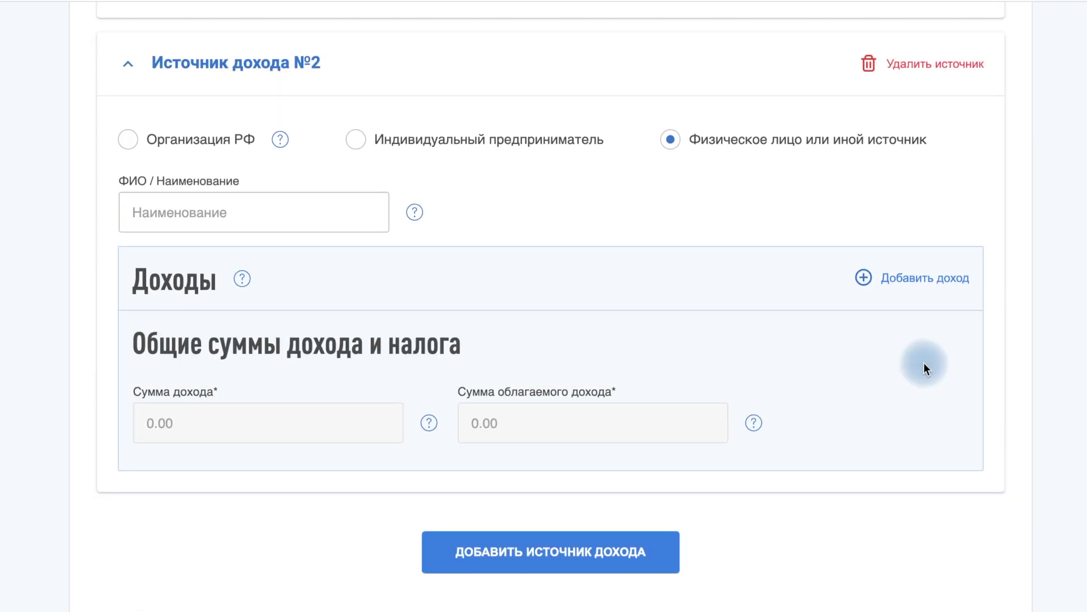
scroll(923, 366, "up", 3)
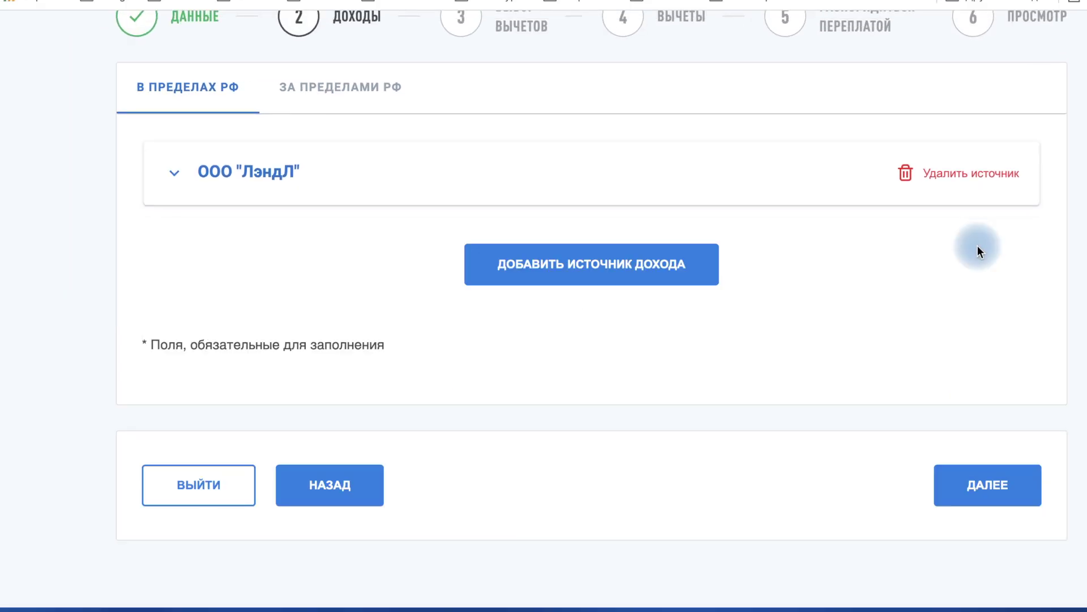
Step: Proceed from the income stage to the choice of deductions and select Имущественные налоговые вычеты
scroll(759, 408, "up", 3)
scroll(742, 371, "down", 2)
left_click(923, 538)
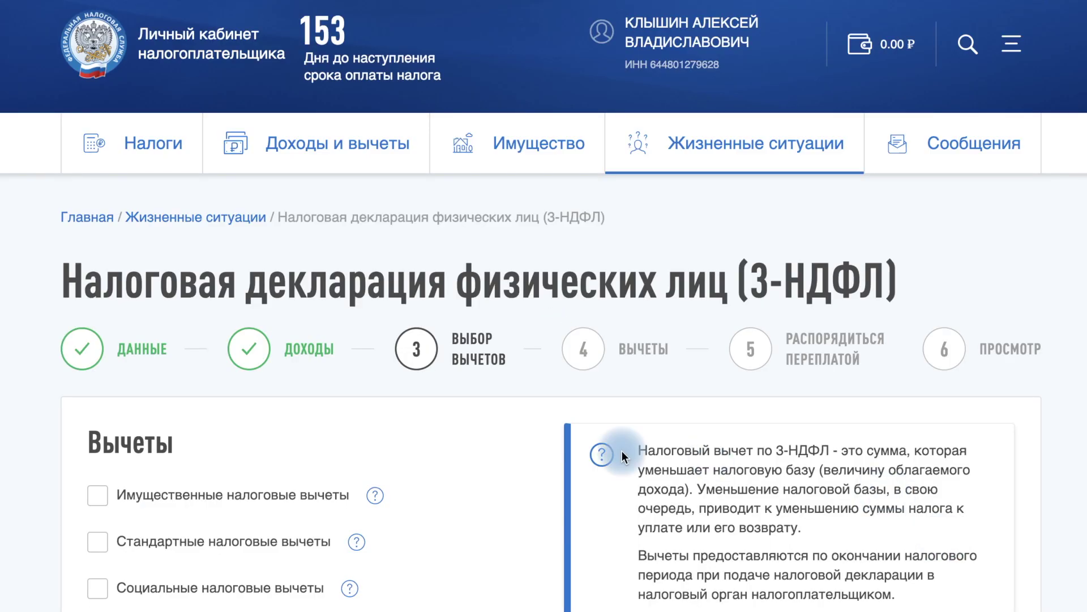
scroll(512, 434, "down", 4)
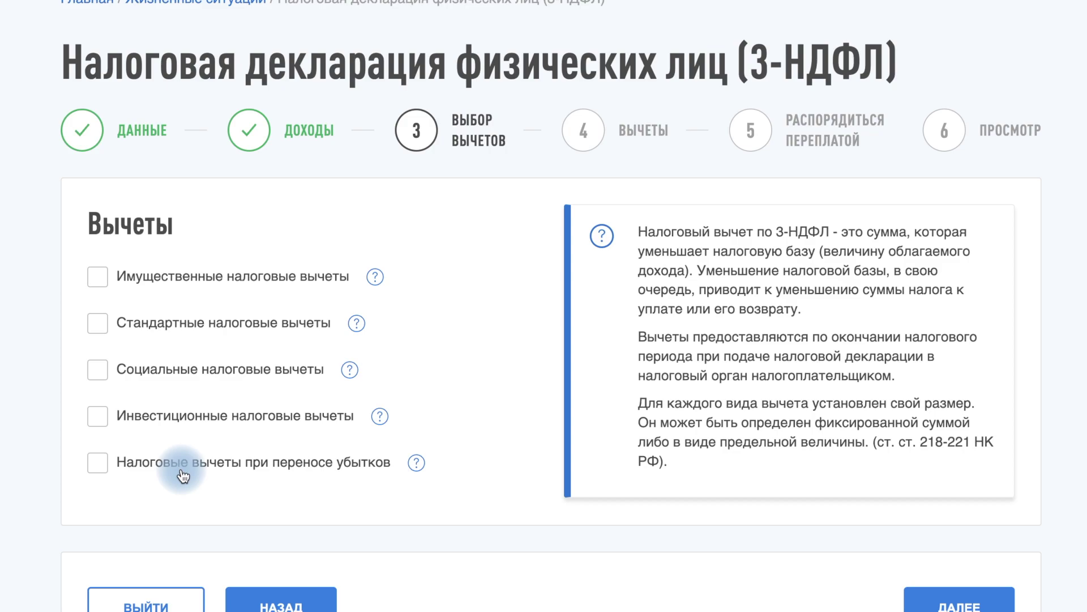
left_click(98, 278)
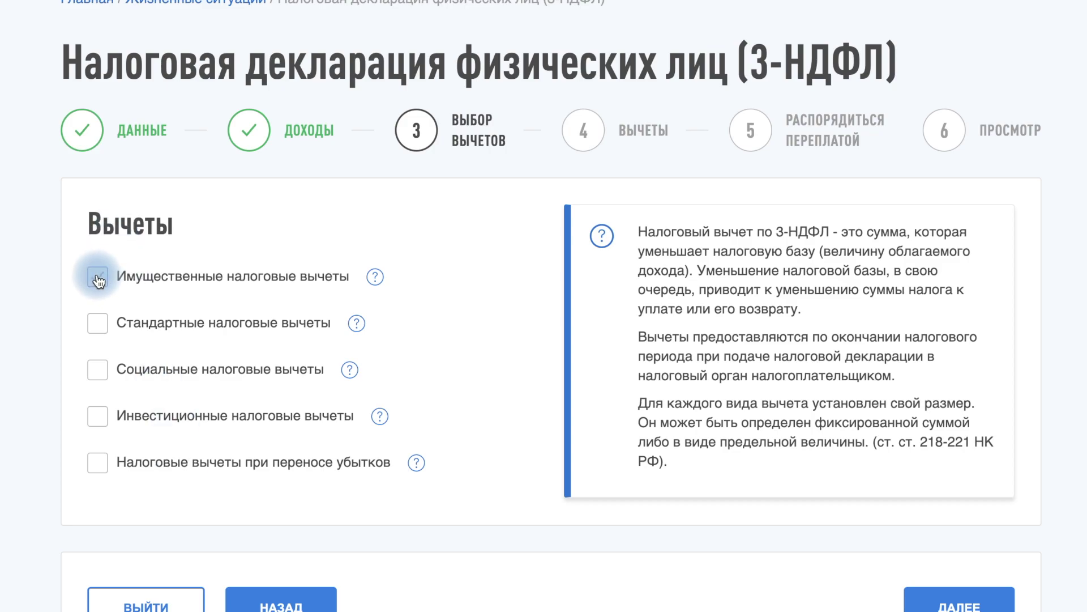
scroll(531, 317, "down", 3)
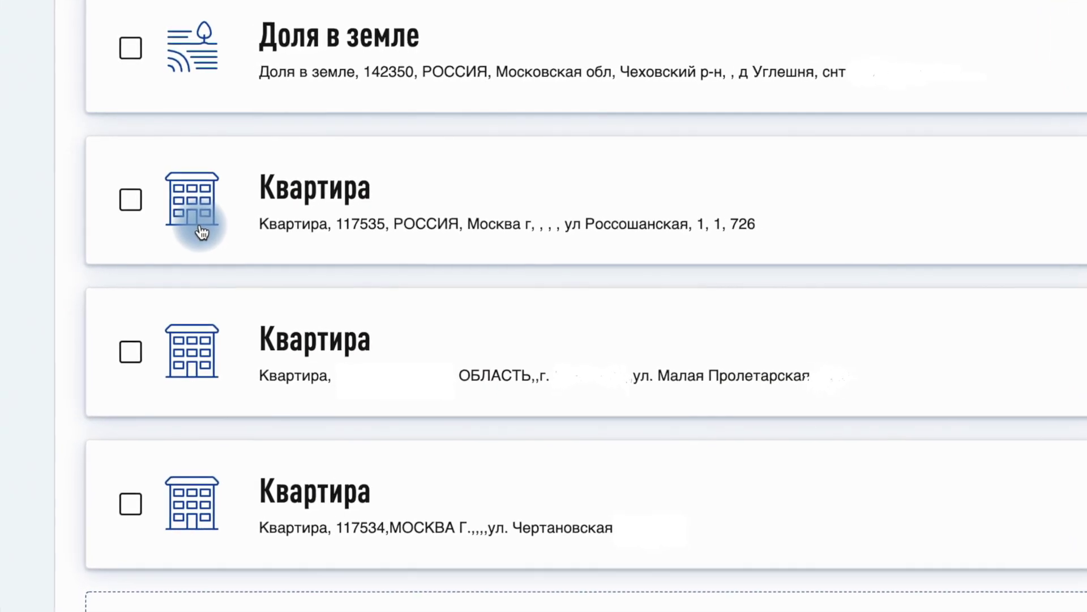
Step: For the first Квартира in the property list, set Признак налогоплательщика to Я собственник объекта and the purchase expenses to 10 000 000
left_click(204, 238)
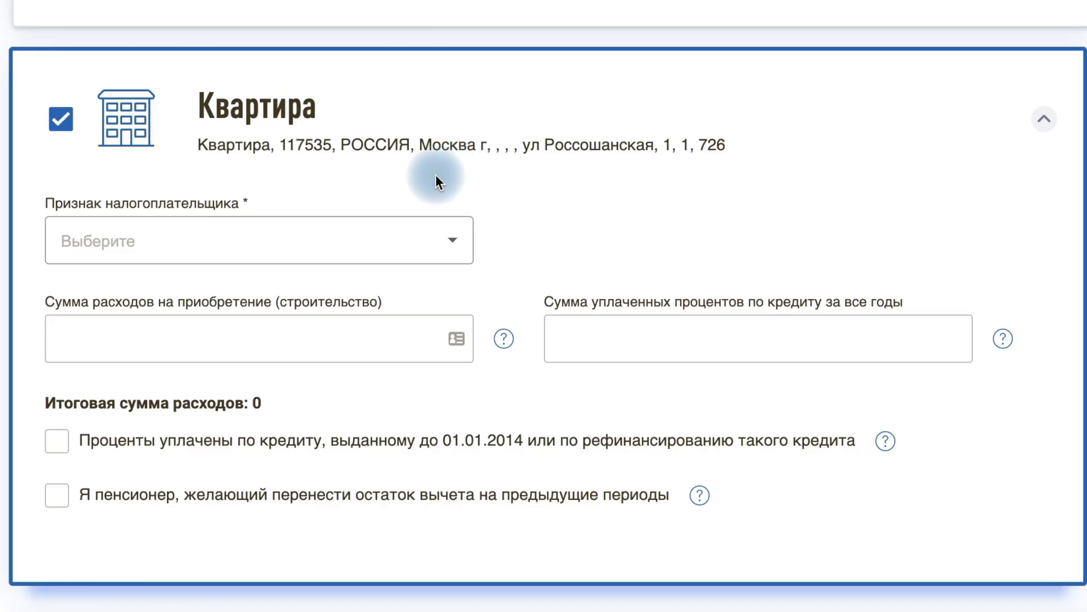
left_click(449, 235)
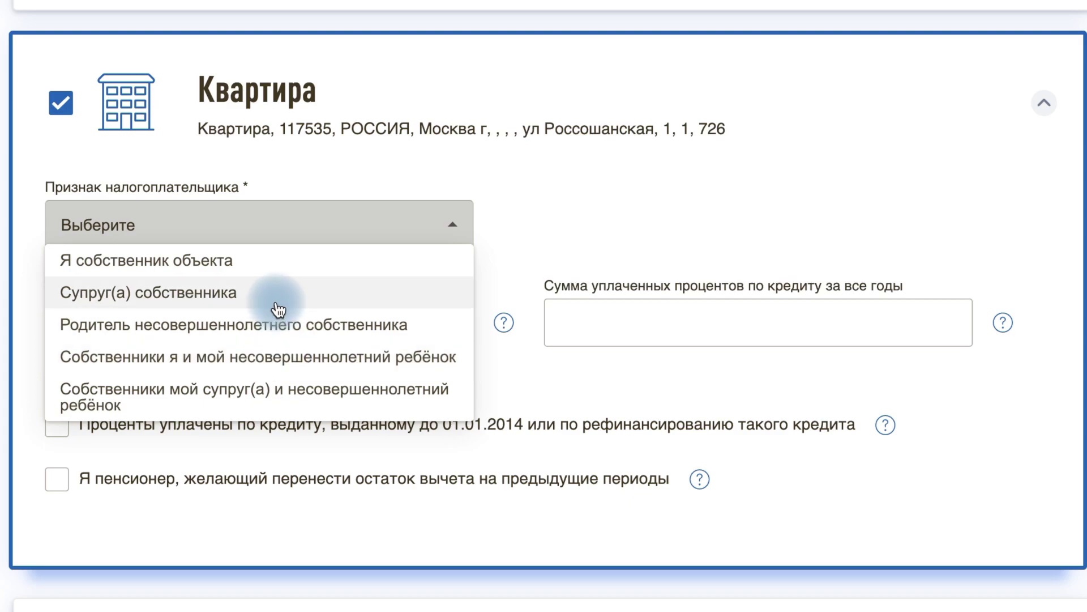
left_click(238, 260)
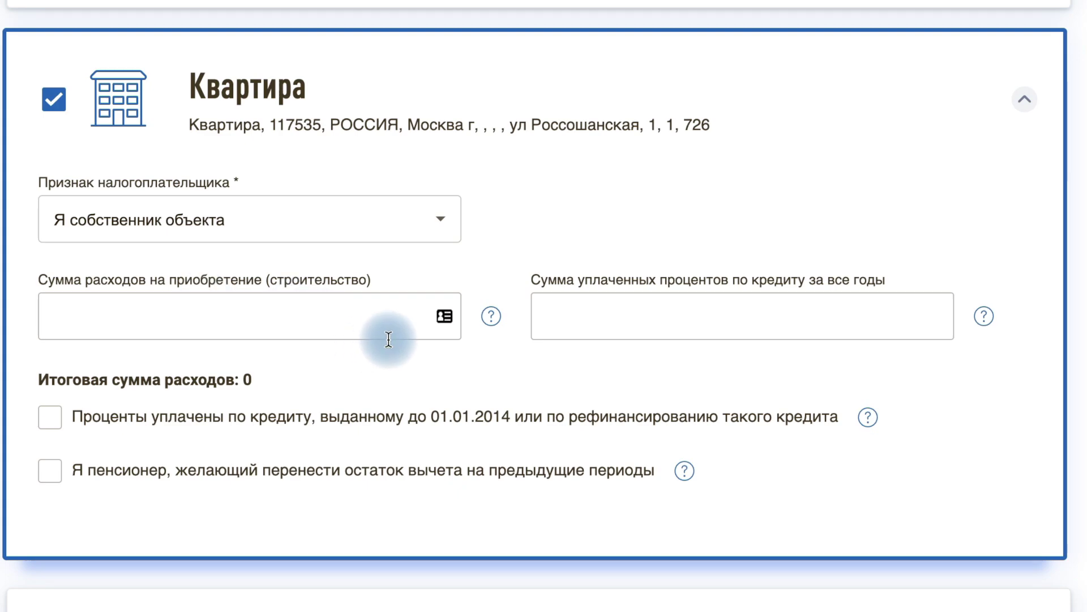
left_click(383, 321)
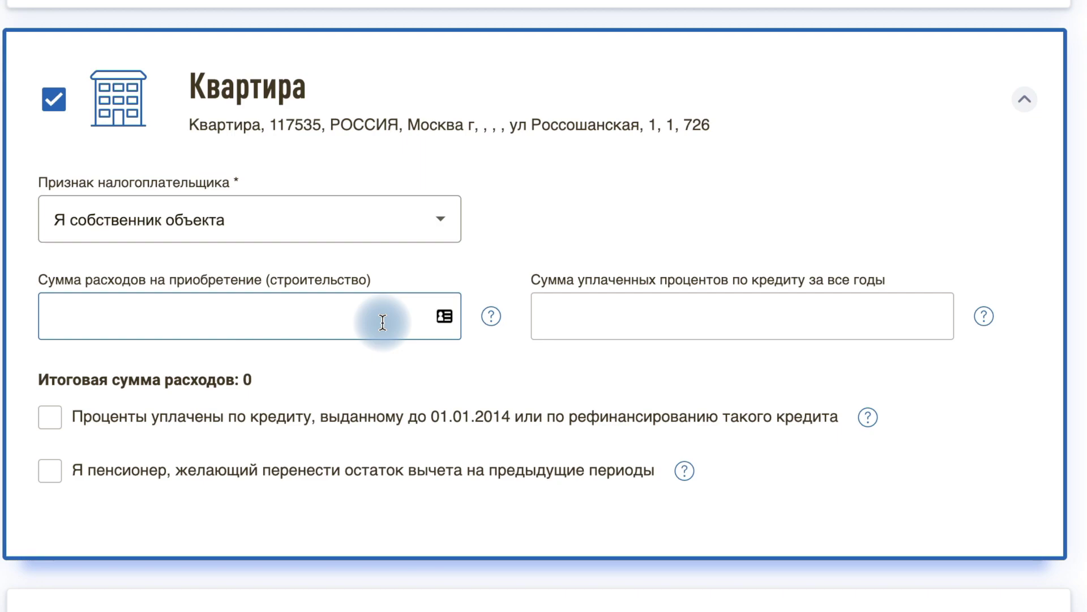
type("10 000 000")
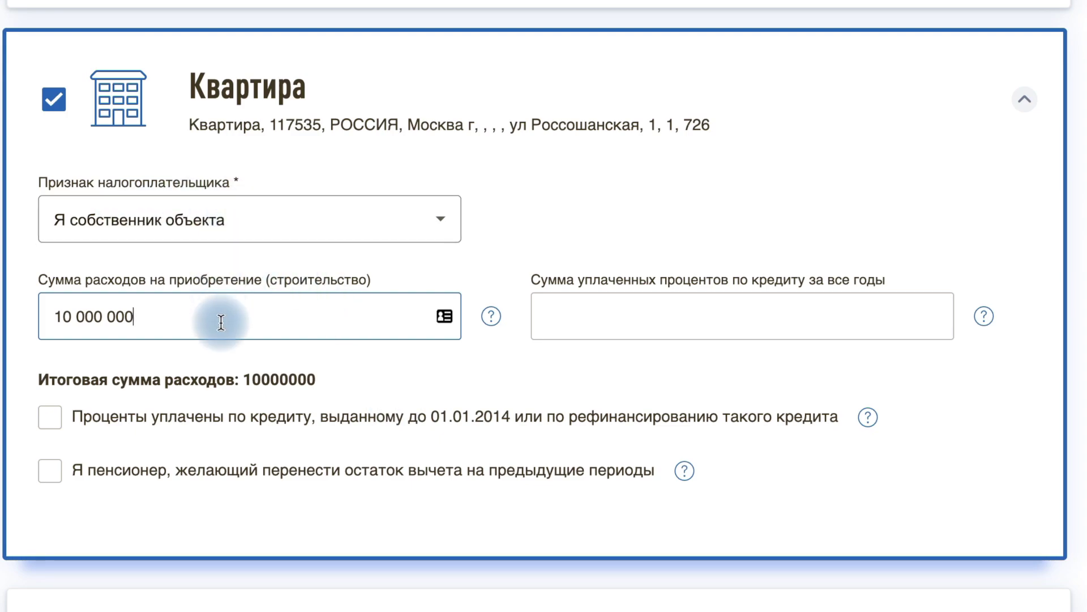
Step: Examine the property totals, the earlier-claim question and the sections for previous-period, employer-provided and simplified deductions
scroll(487, 306, "down", 10)
scroll(526, 269, "down", 10)
scroll(525, 268, "up", 10)
scroll(526, 269, "down", 2)
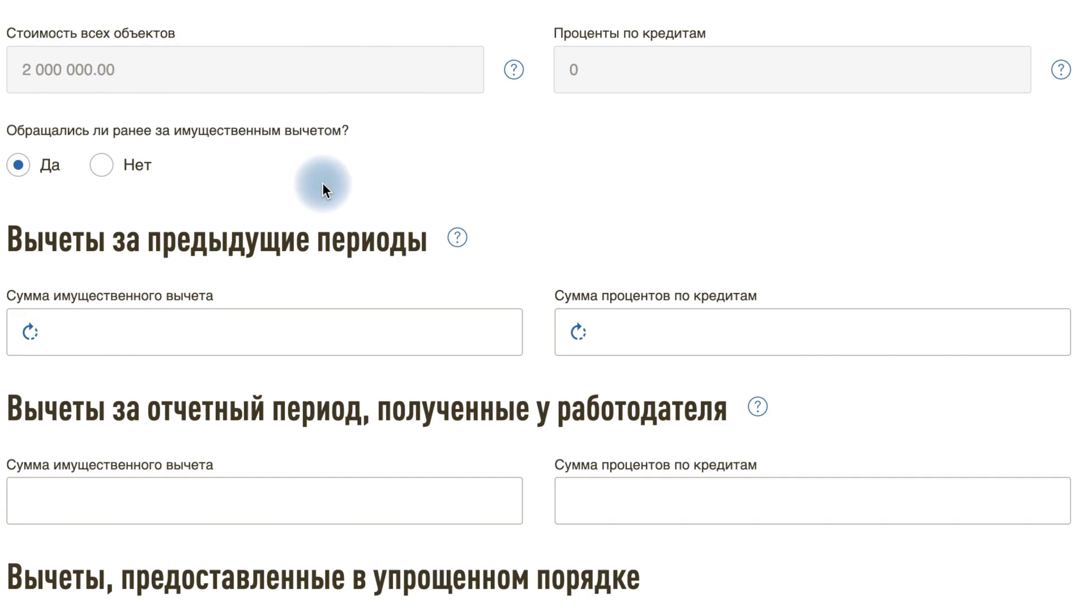
scroll(320, 237, "down", 1)
scroll(319, 271, "down", 2)
left_click(472, 135)
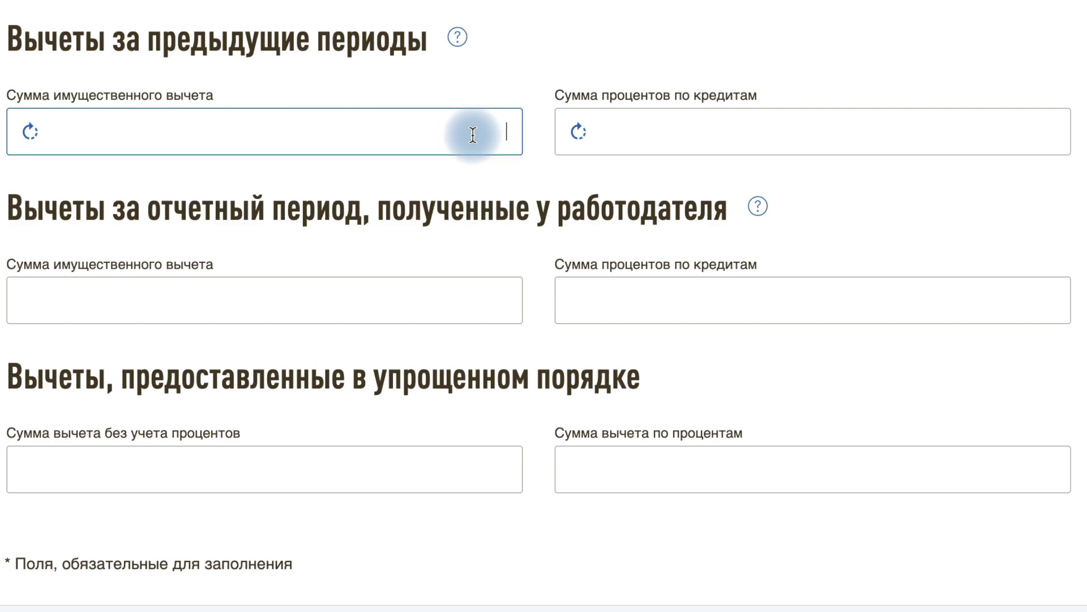
scroll(473, 135, "down", 2)
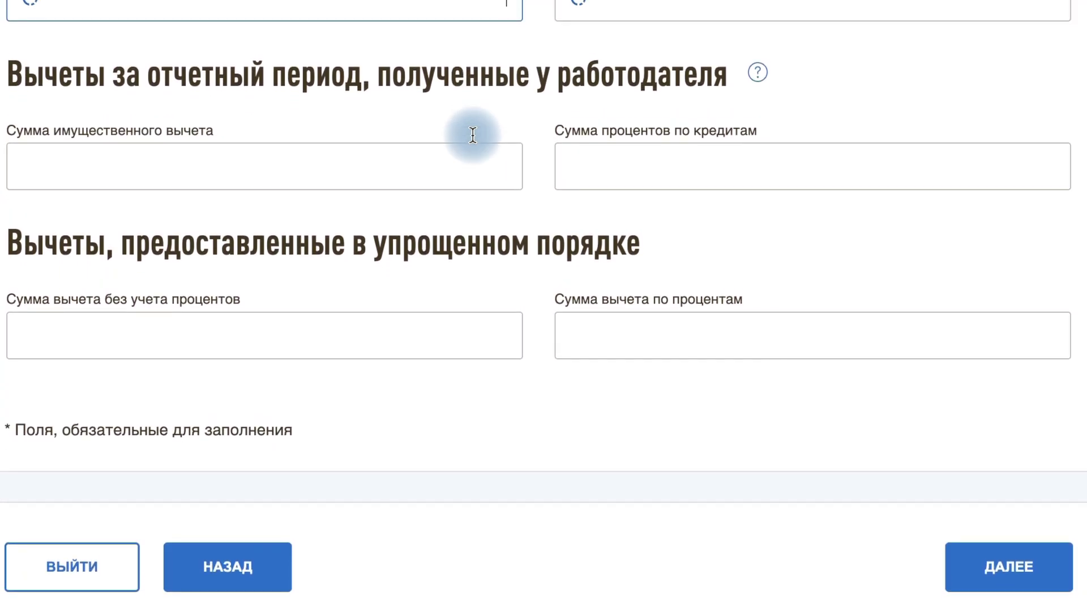
scroll(472, 135, "up", 3)
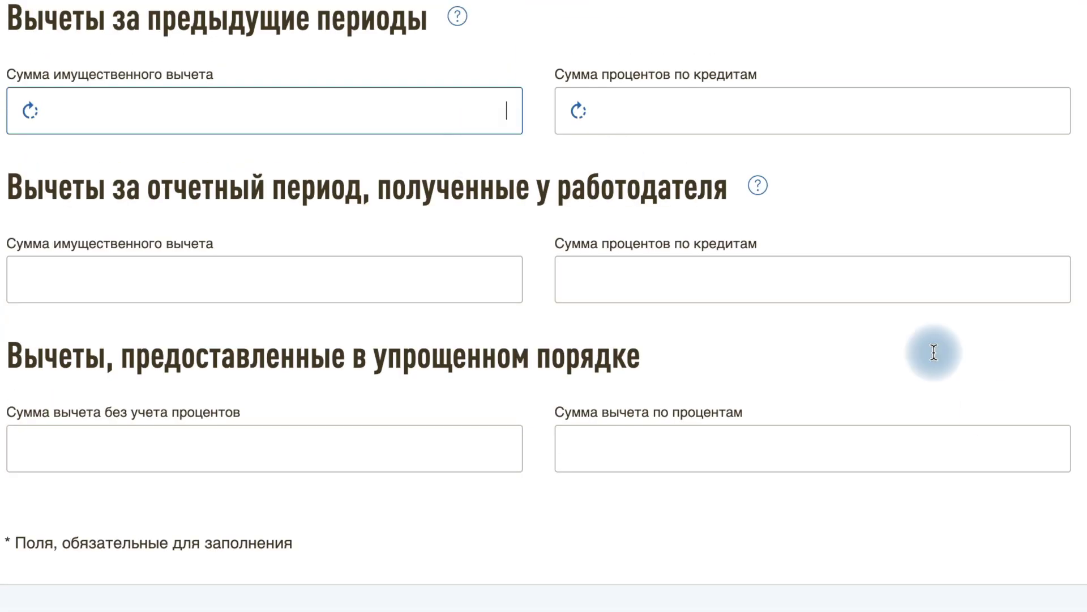
Step: Continue to the overpayment stage and fill in the refund details with the account number and БИК 044525225 of ПАО СБЕРБАНК
scroll(1043, 532, "down", 2)
left_click(1002, 549)
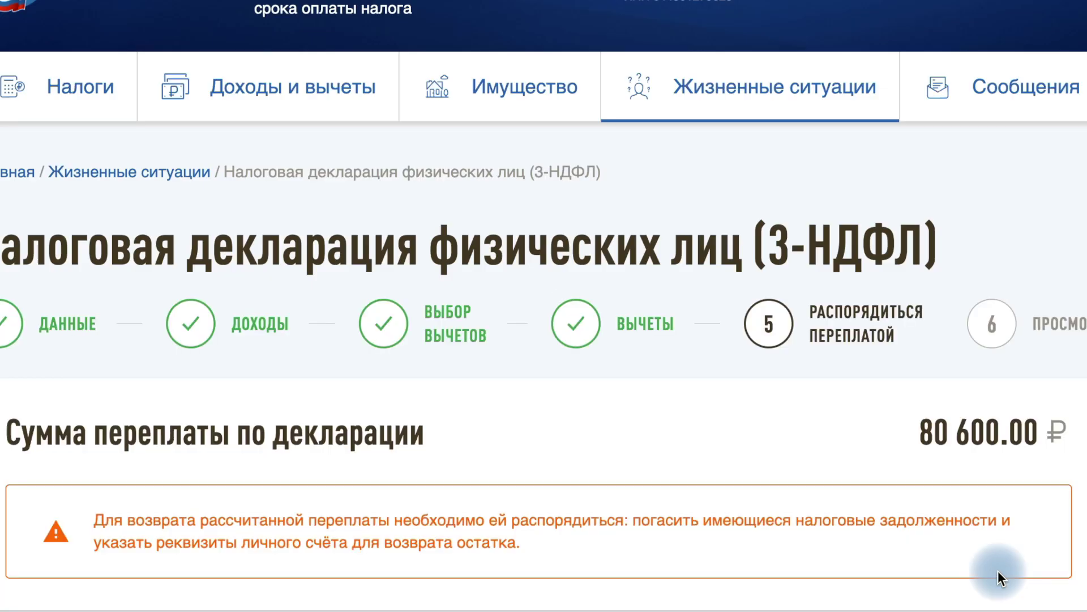
left_click(789, 510)
scroll(447, 470, "down", 2)
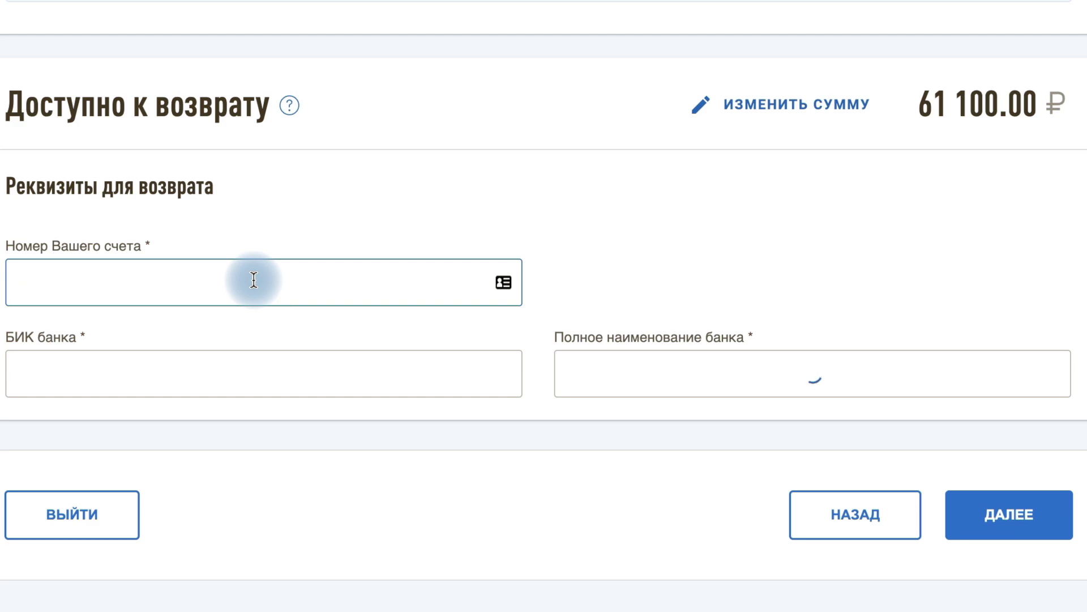
scroll(254, 280, "down", 1)
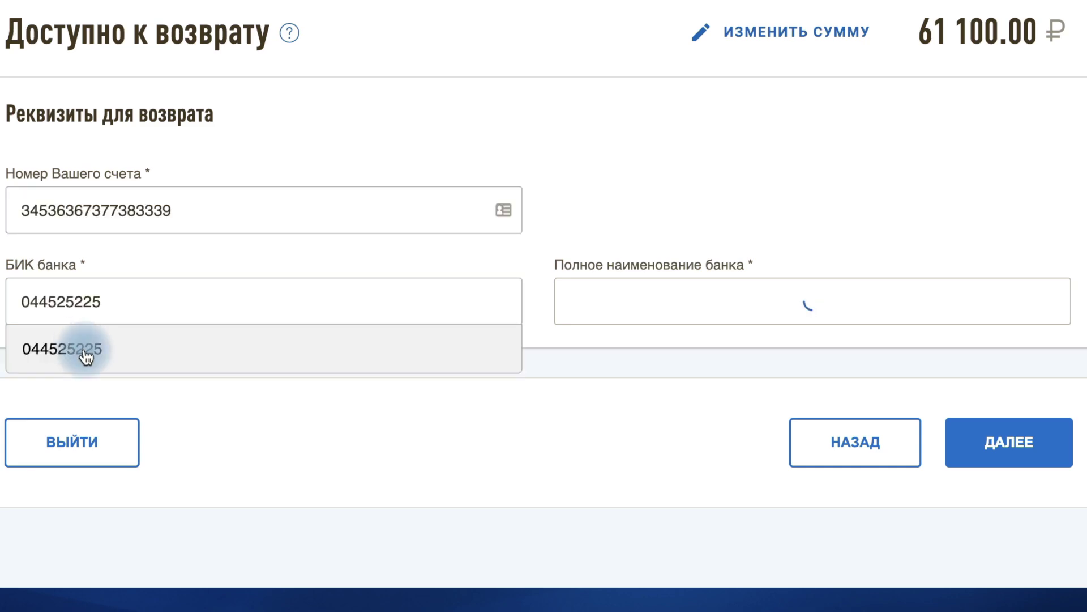
left_click(85, 350)
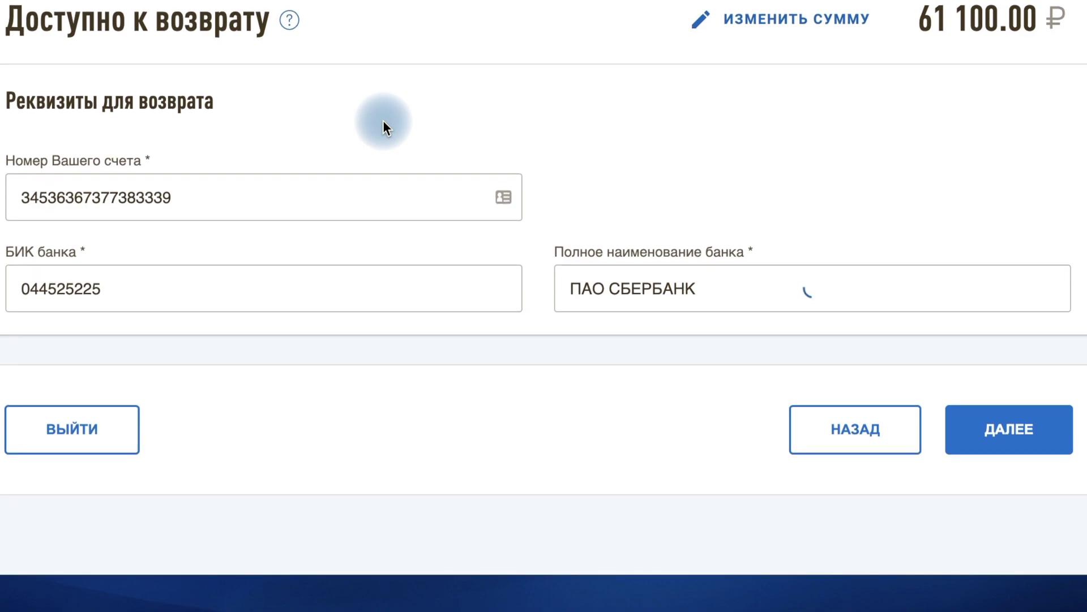
Step: Complete the account number in the refund details and proceed to the Просмотр stage of the declaration
scroll(383, 120, "up", 3)
scroll(384, 120, "down", 2)
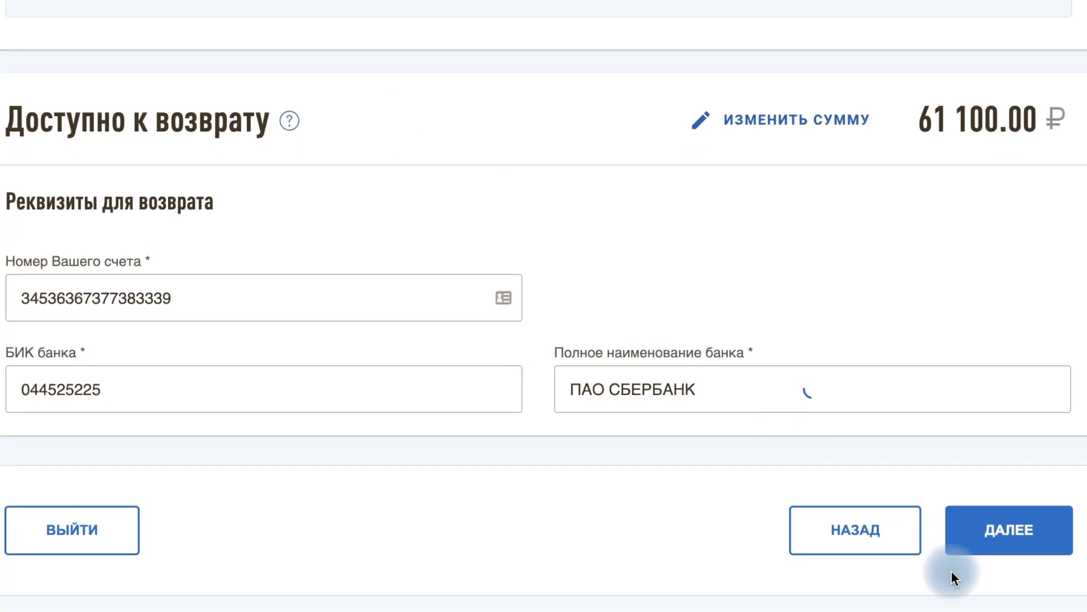
left_click(995, 546)
type("455")
left_click(1009, 439)
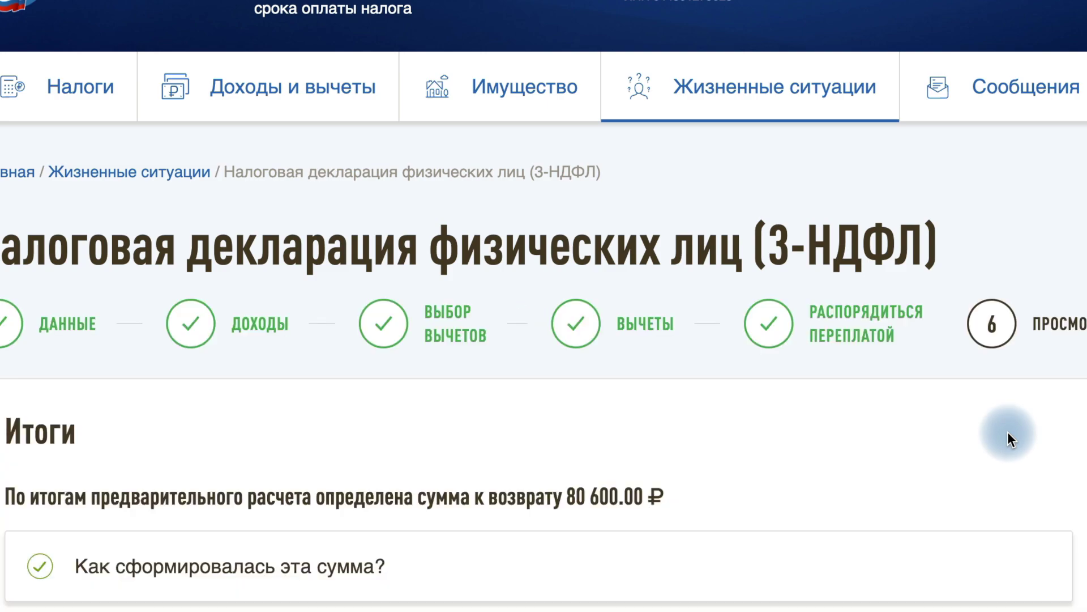
Step: Compare the refund amount in Итоги with the calculated tax in the 2-НДФЛ income certificate
scroll(657, 384, "down", 3)
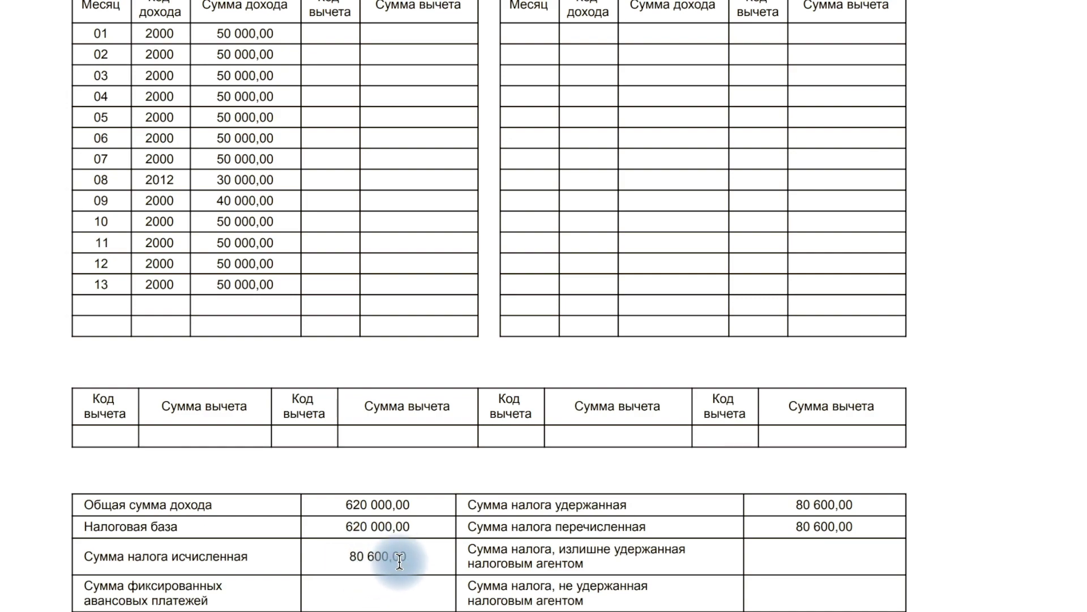
scroll(307, 579, "up", 2)
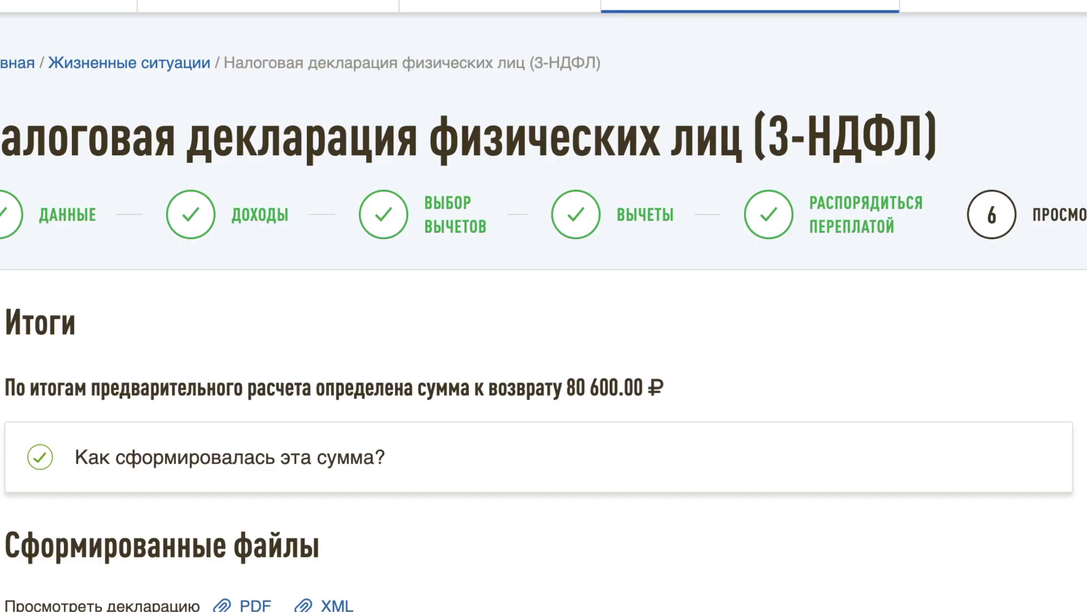
scroll(594, 310, "down", 1)
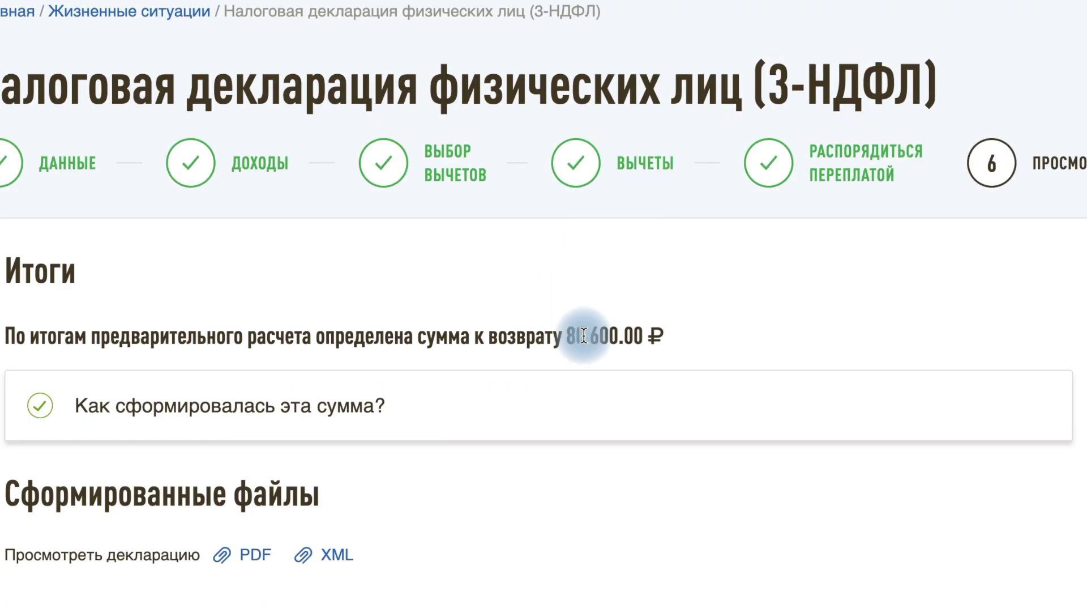
scroll(583, 337, "down", 1)
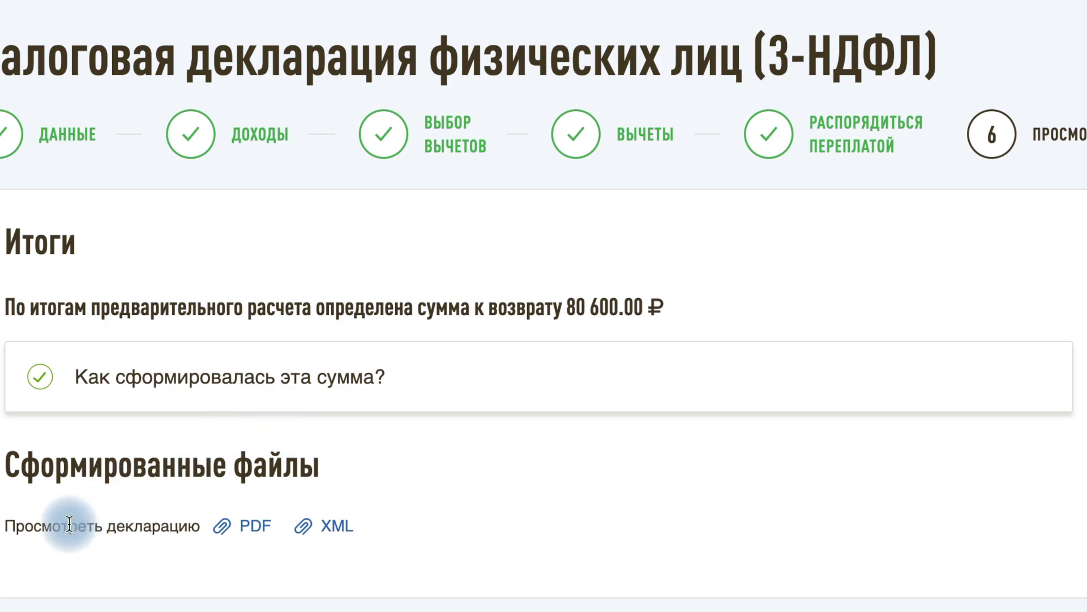
Step: Download the generated declaration as a PDF and save it to Рабочий стол as 3НДФЛ за 2021 год Тест.pdf
left_click(254, 528)
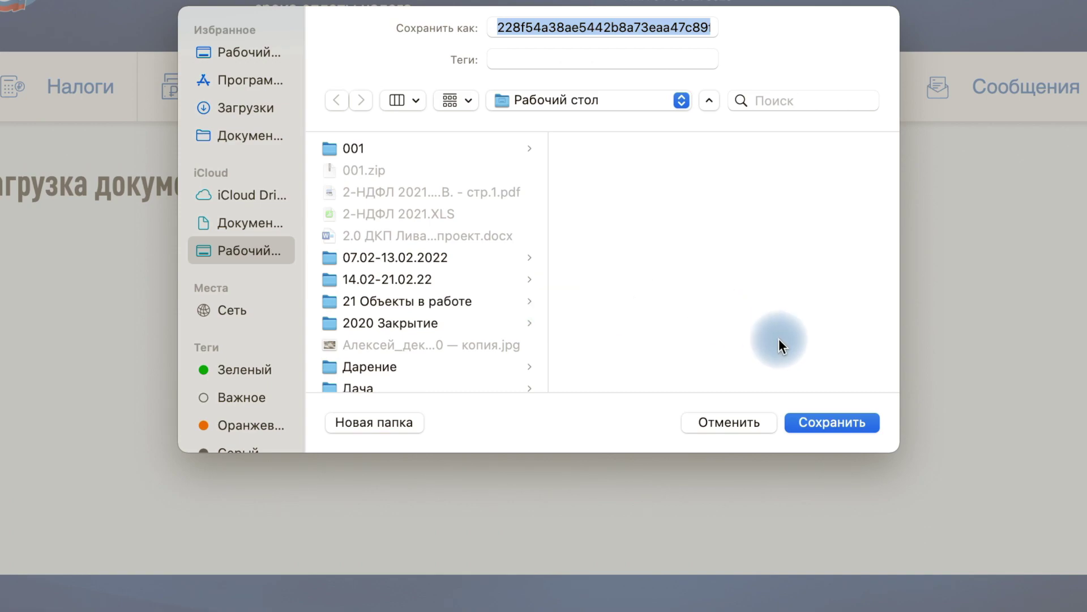
type("ф")
key("BackSpace")
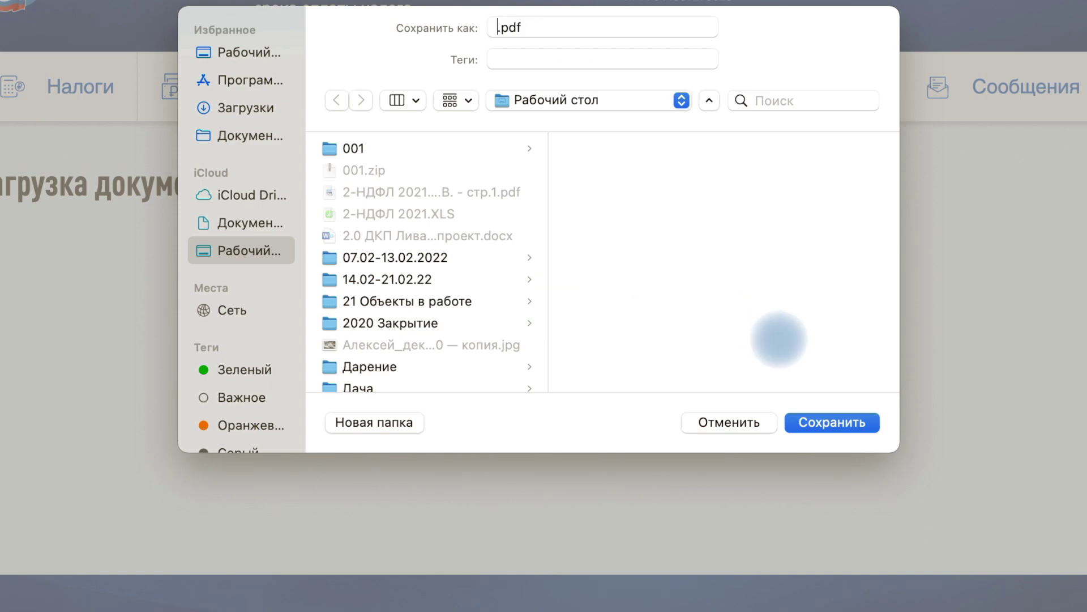
type("3Н")
type("ДФЛ ")
type("за 2022")
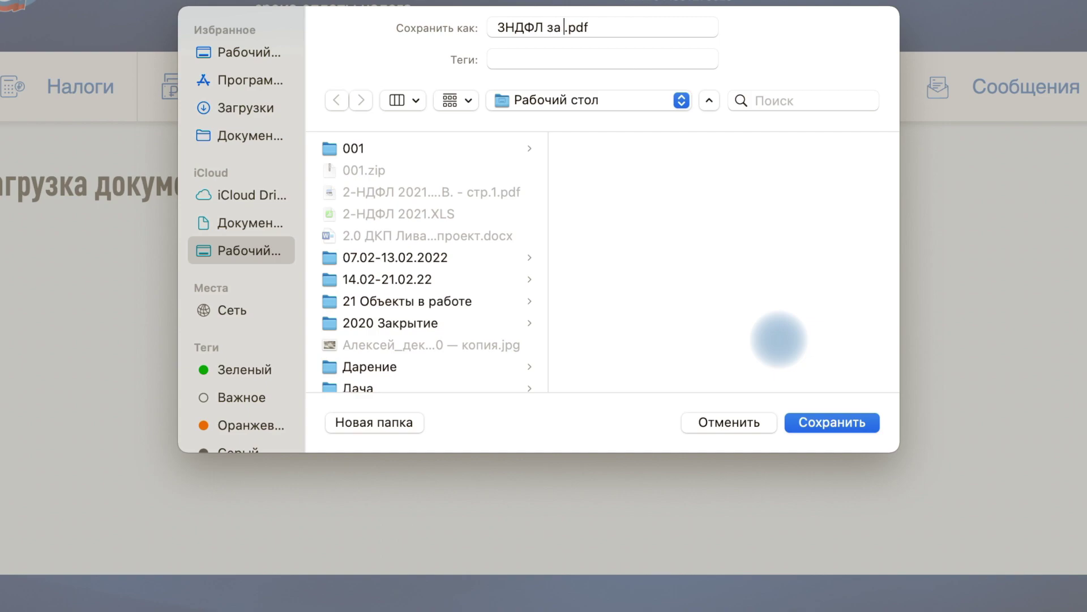
key("BackSpace")
type("1 го")
type("д Т")
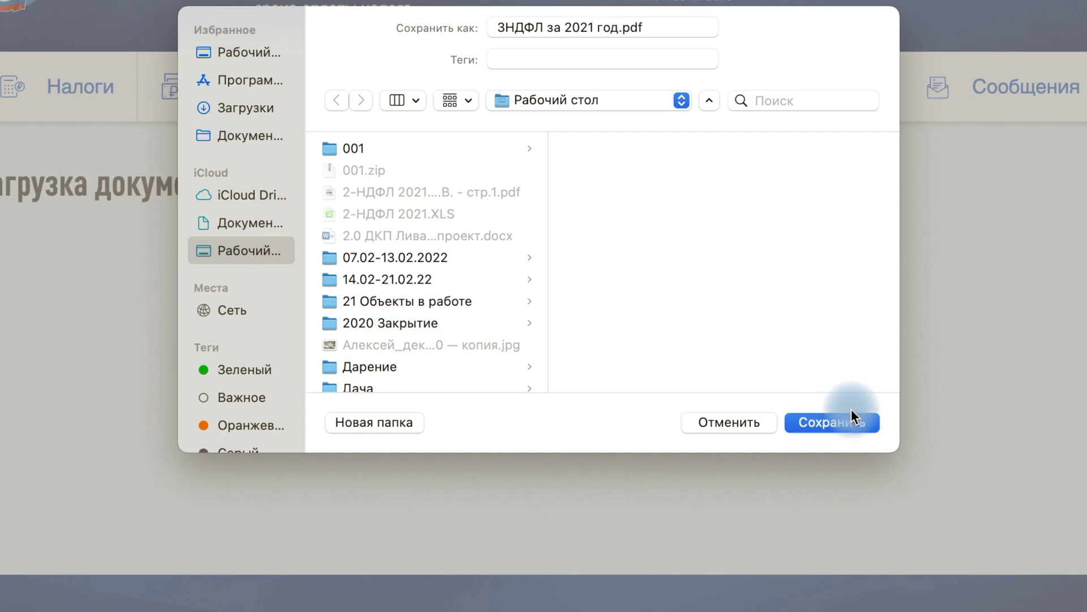
type("ест")
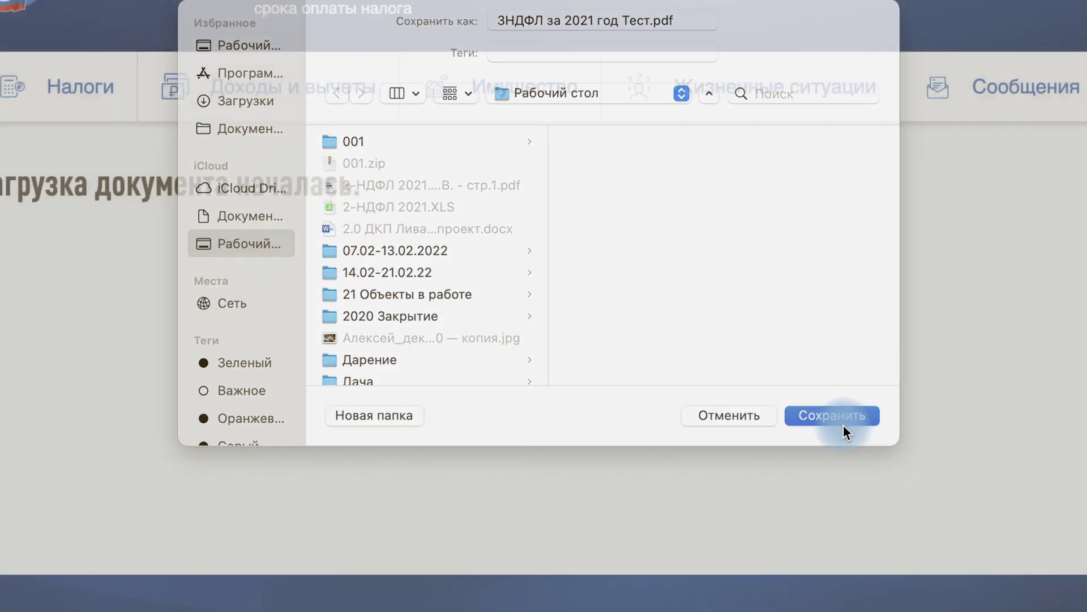
left_click(844, 425)
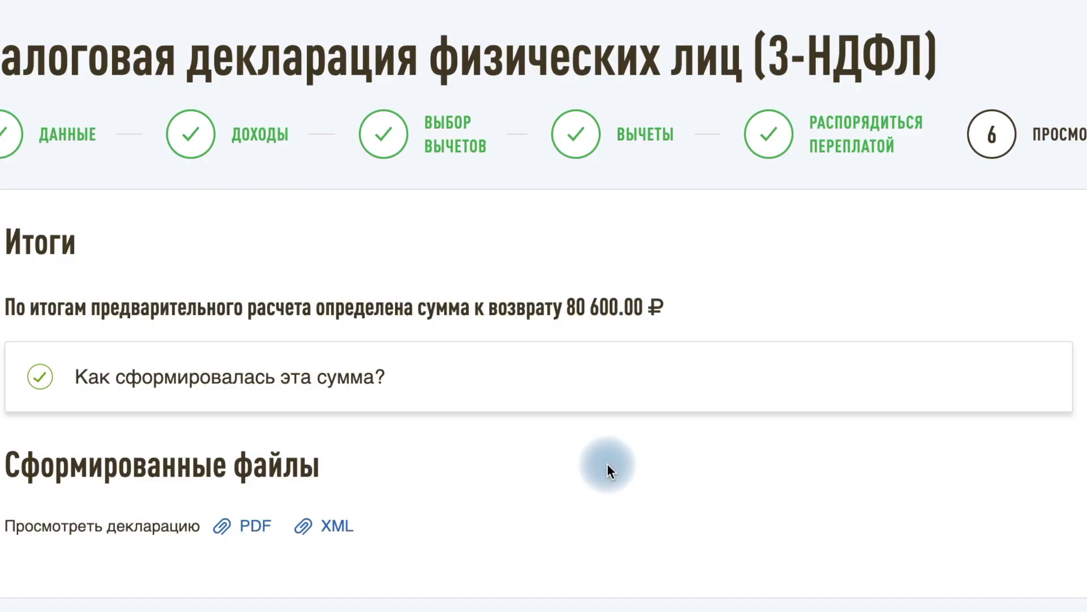
Step: Examine the supporting-documents section, including the file size and format limits and each document category required for the property deduction
scroll(607, 463, "down", 8)
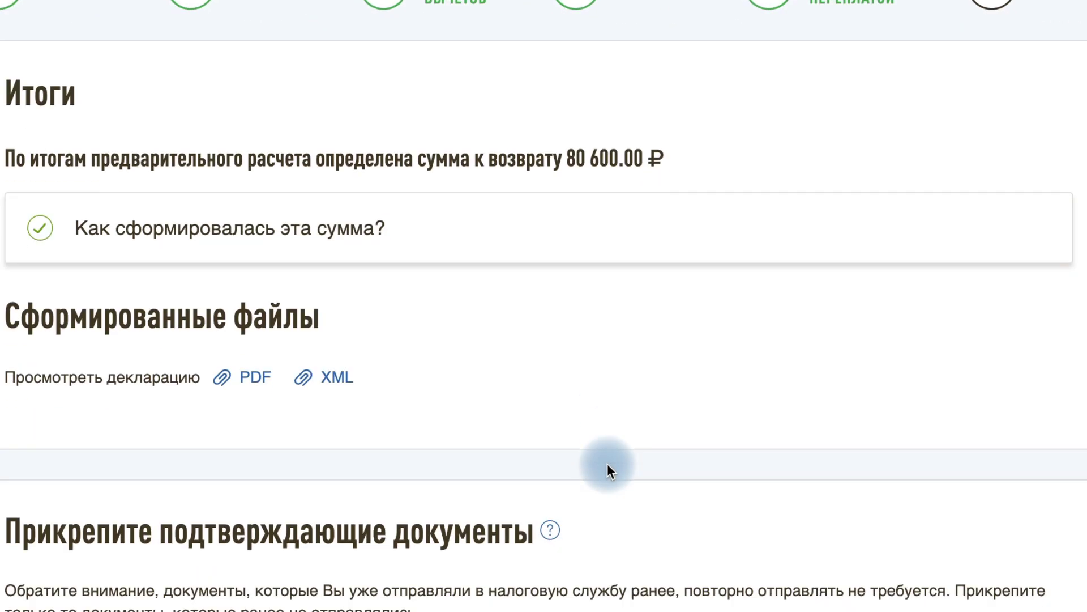
scroll(607, 463, "down", 4)
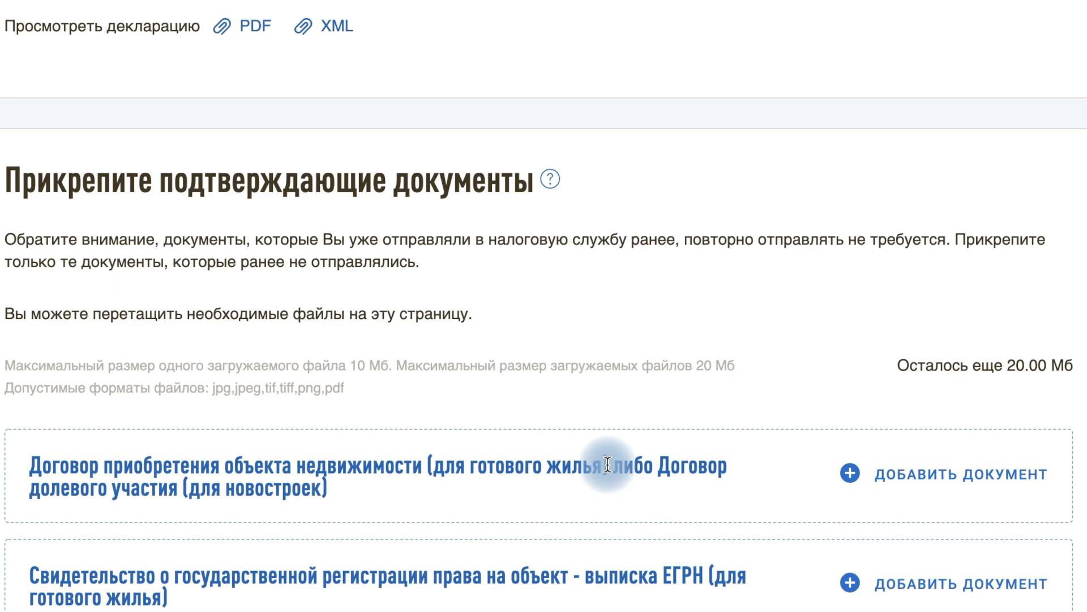
scroll(572, 309, "down", 3)
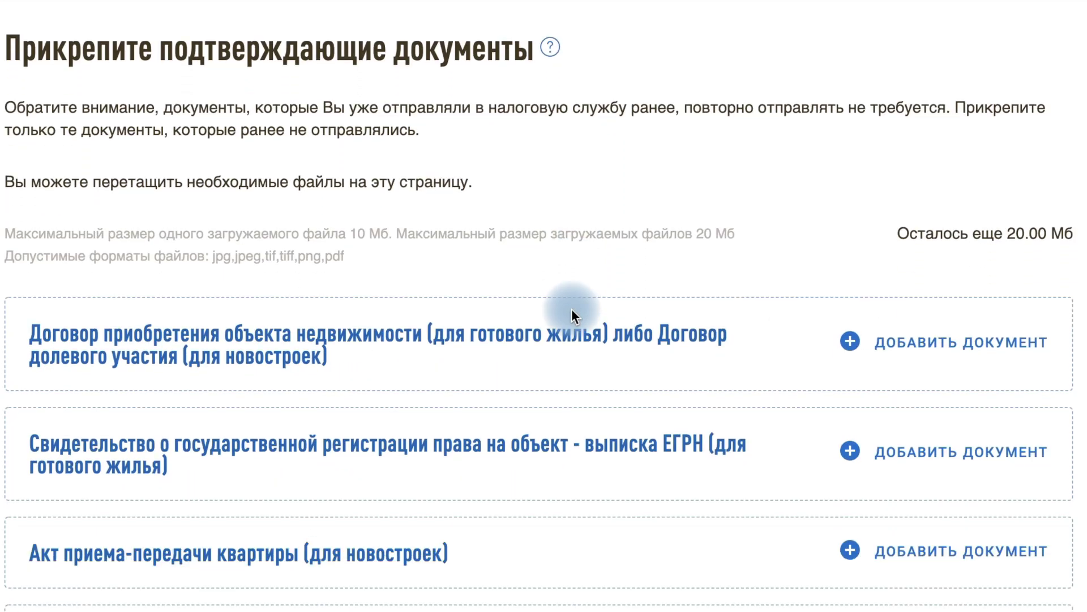
scroll(572, 309, "down", 1)
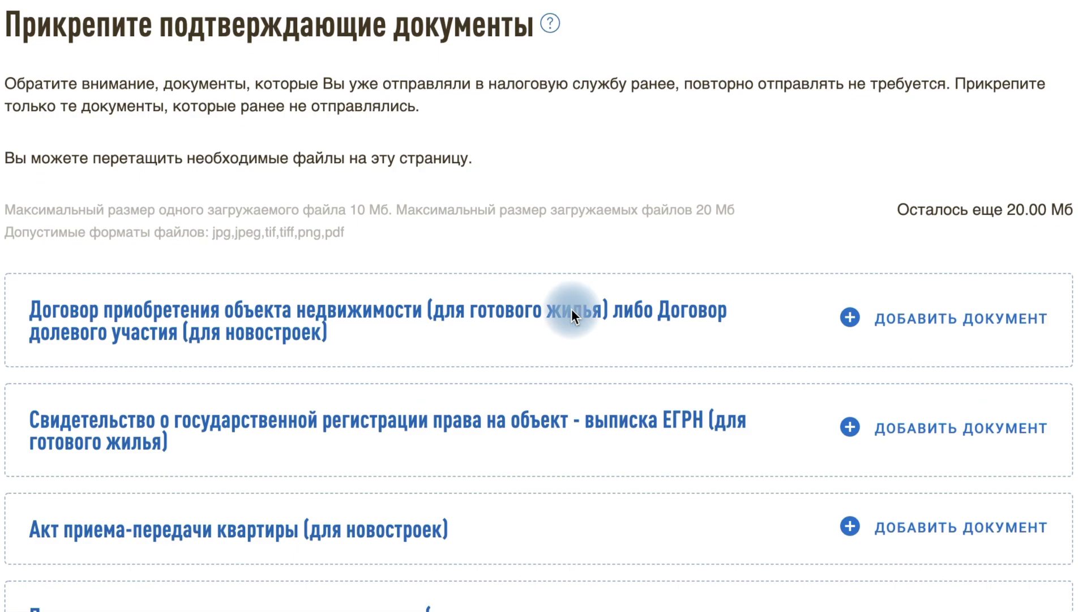
scroll(572, 310, "up", 3)
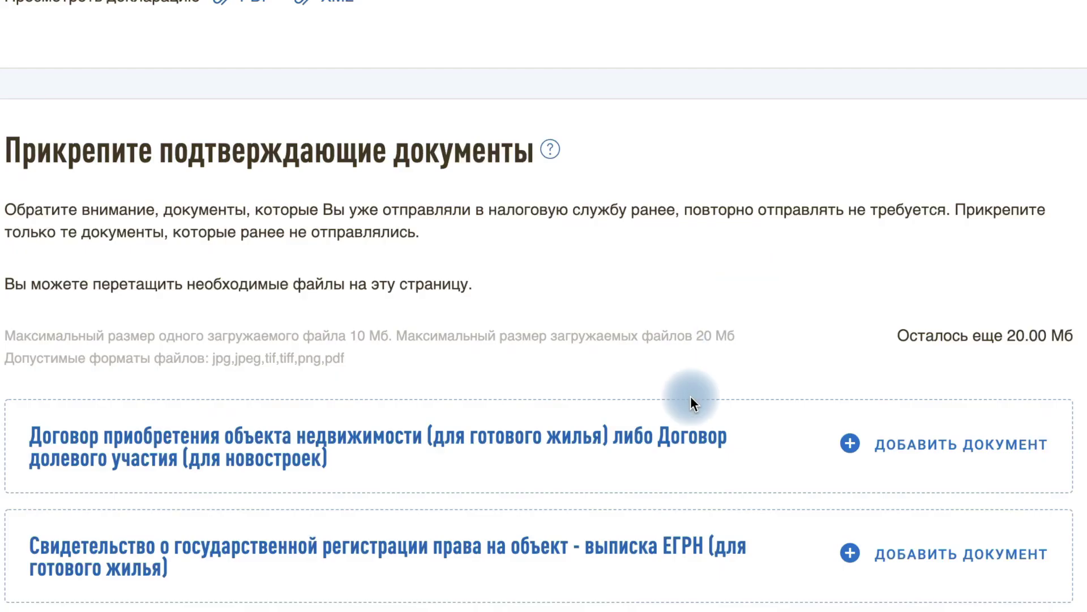
scroll(691, 395, "down", 3)
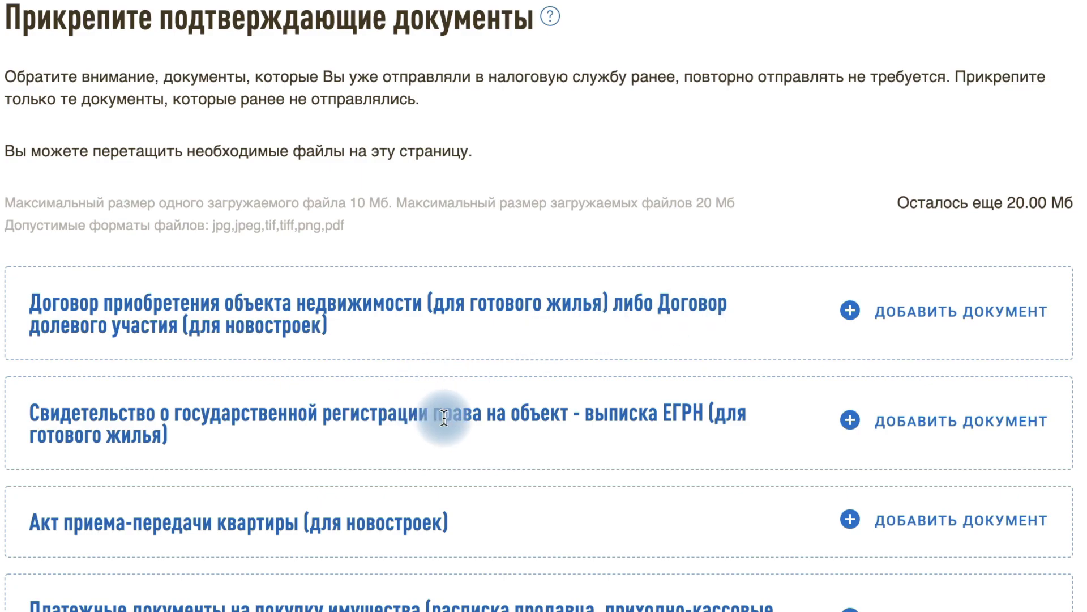
scroll(442, 415, "down", 1)
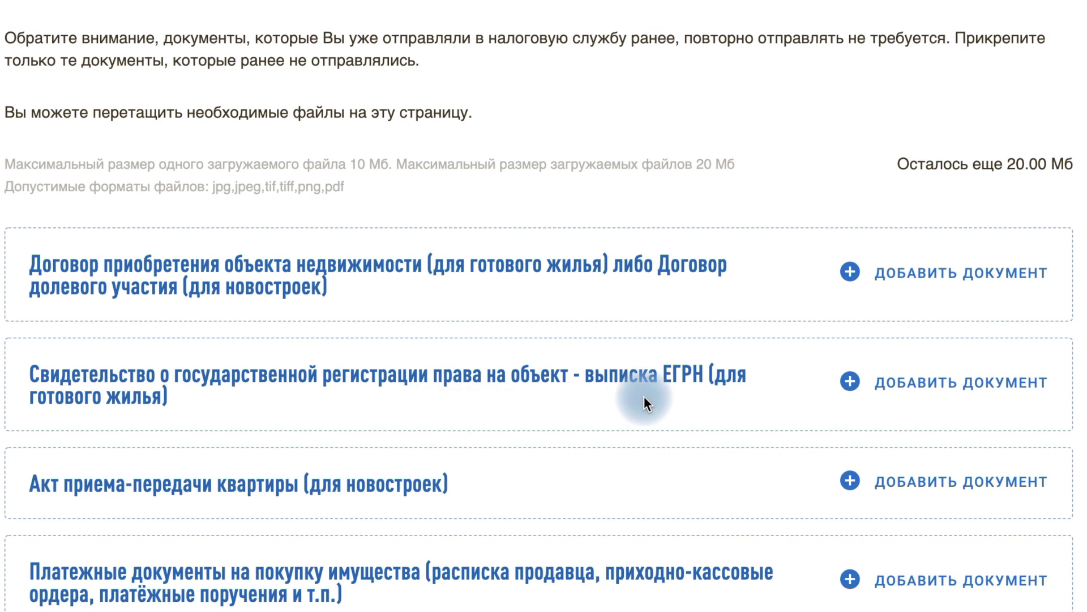
scroll(644, 396, "down", 3)
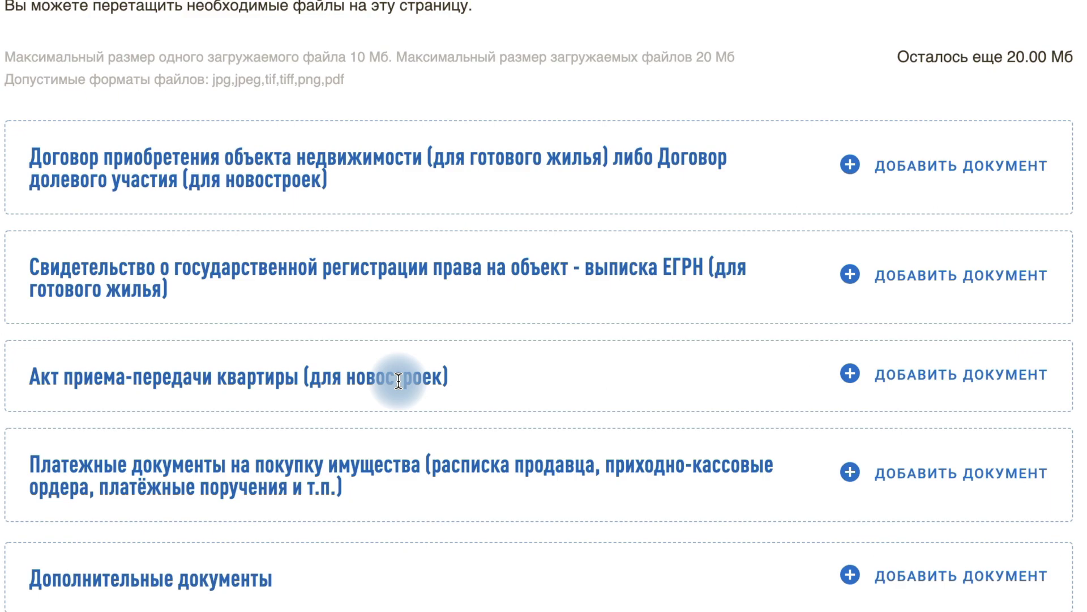
scroll(399, 382, "down", 1)
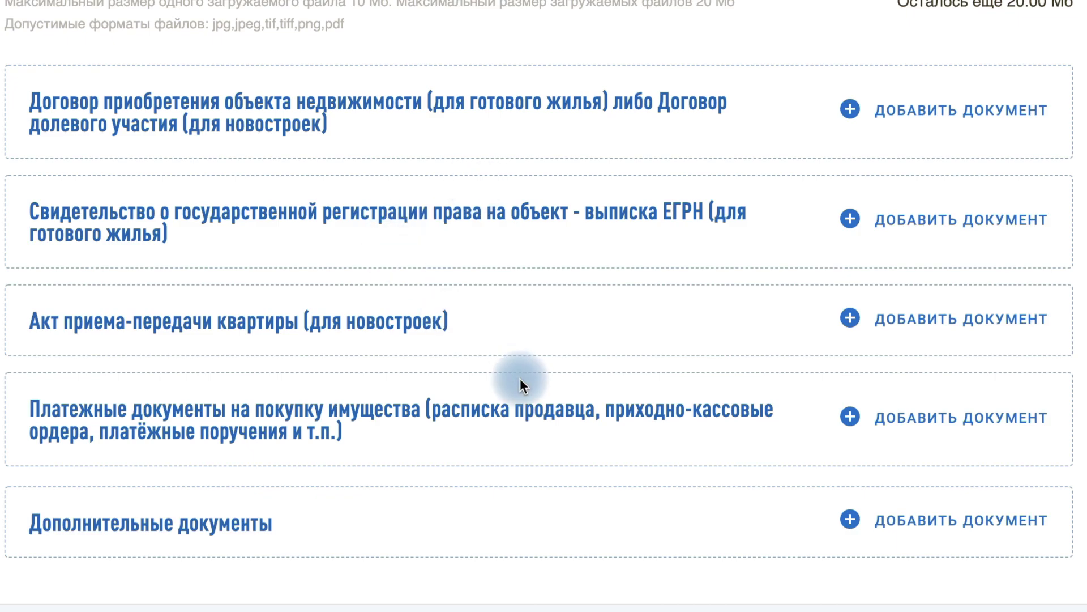
Step: Go to the ЭП certificate password field and consult the help for it
scroll(520, 385, "down", 6)
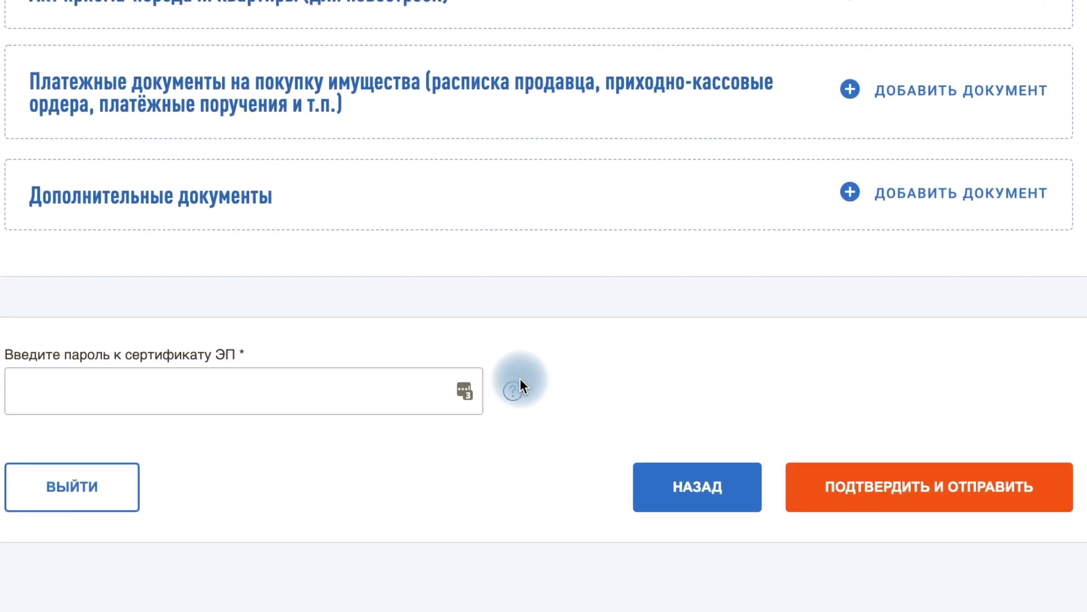
left_click(181, 393)
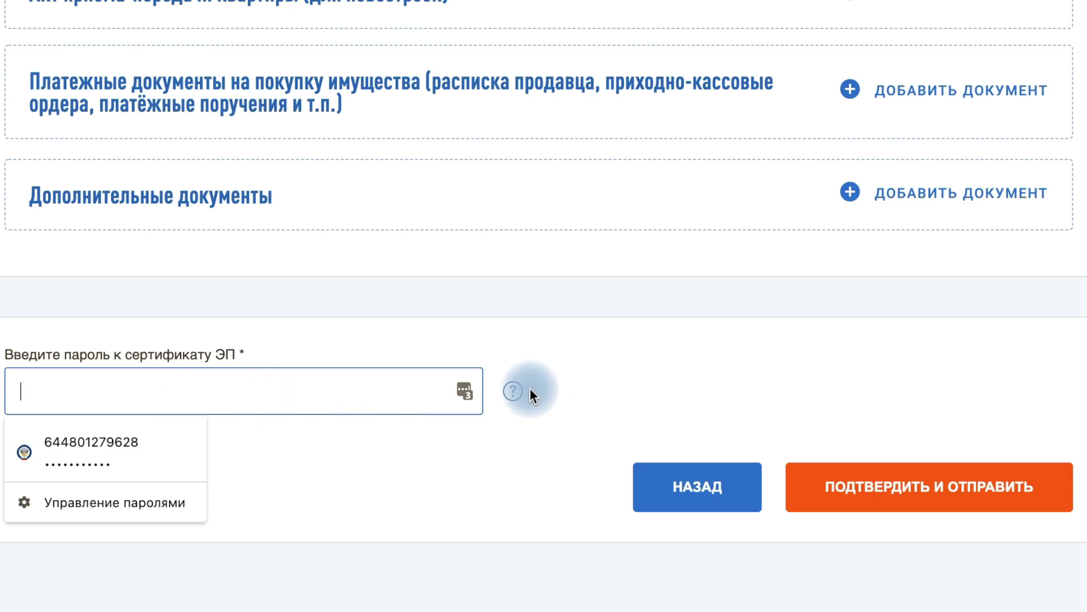
left_click(514, 391)
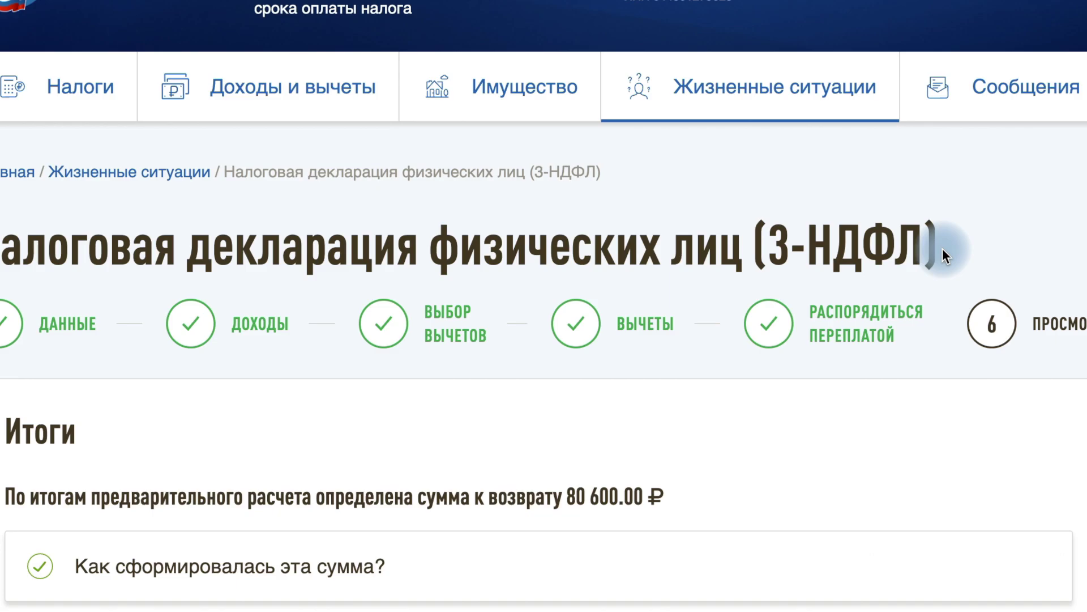
scroll(822, 289, "down", 10)
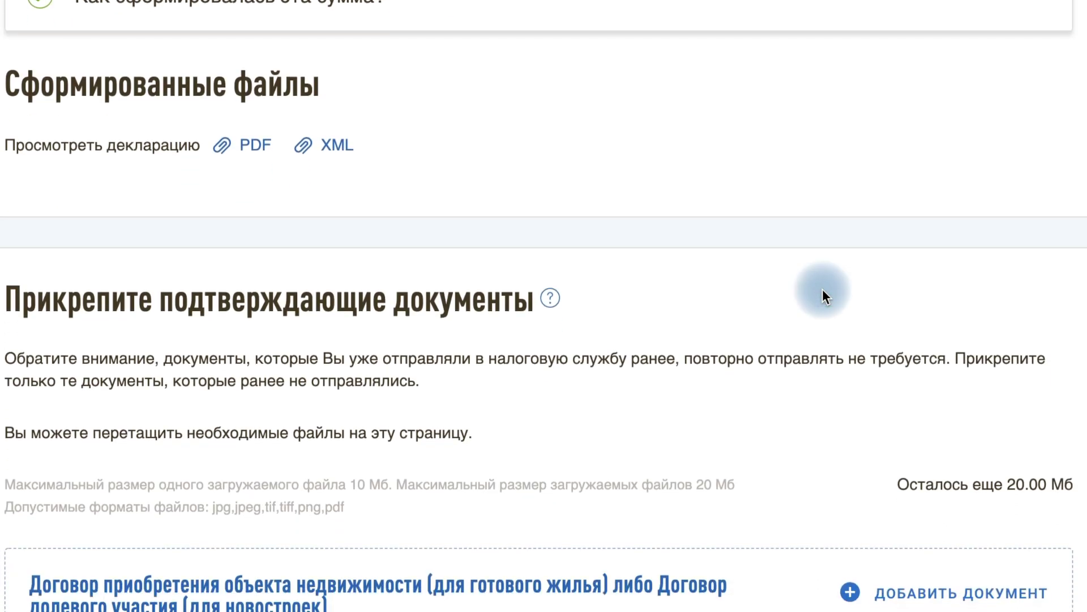
scroll(823, 278, "up", 10)
scroll(872, 238, "down", 1)
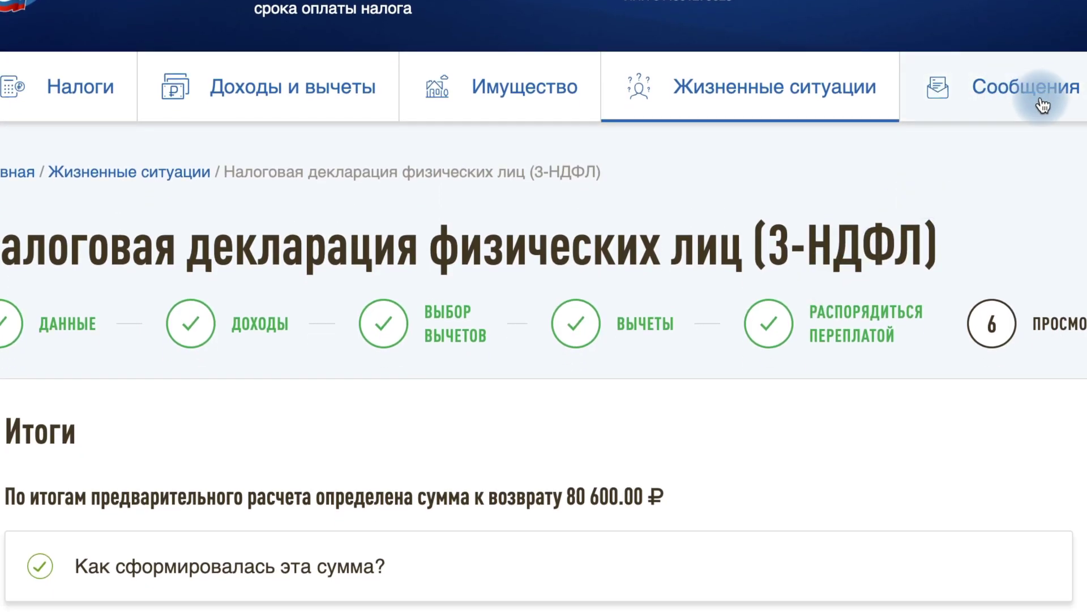